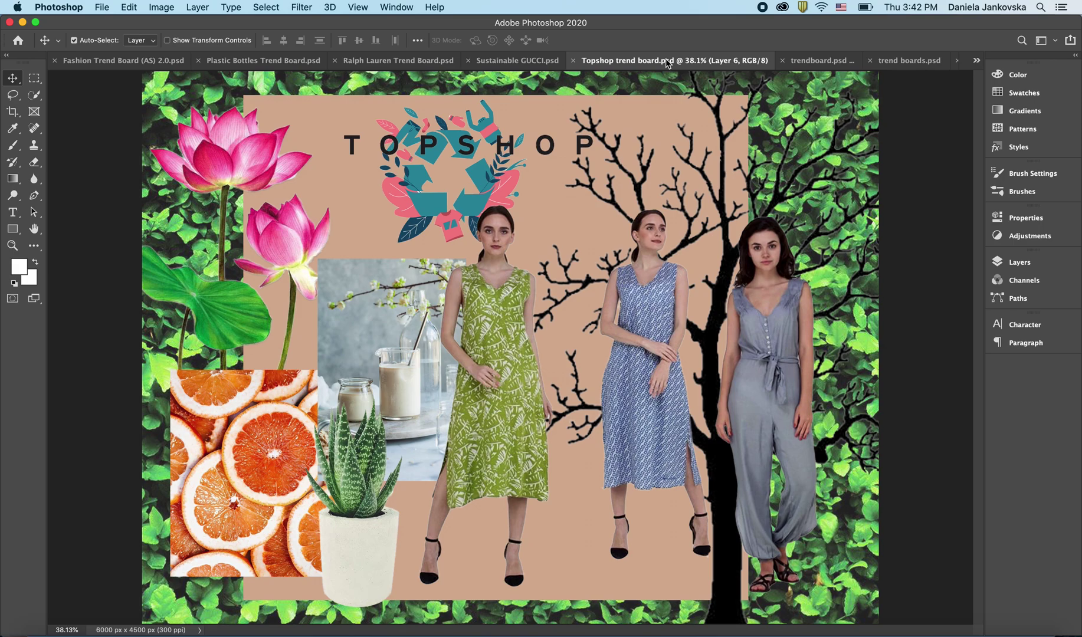
# Look through the open fashion trend boards, including the Ralph Lauren, Topshop, Tommy Hilfiger, Teddy Bear and Adidas boards.
pyautogui.click(411, 61)
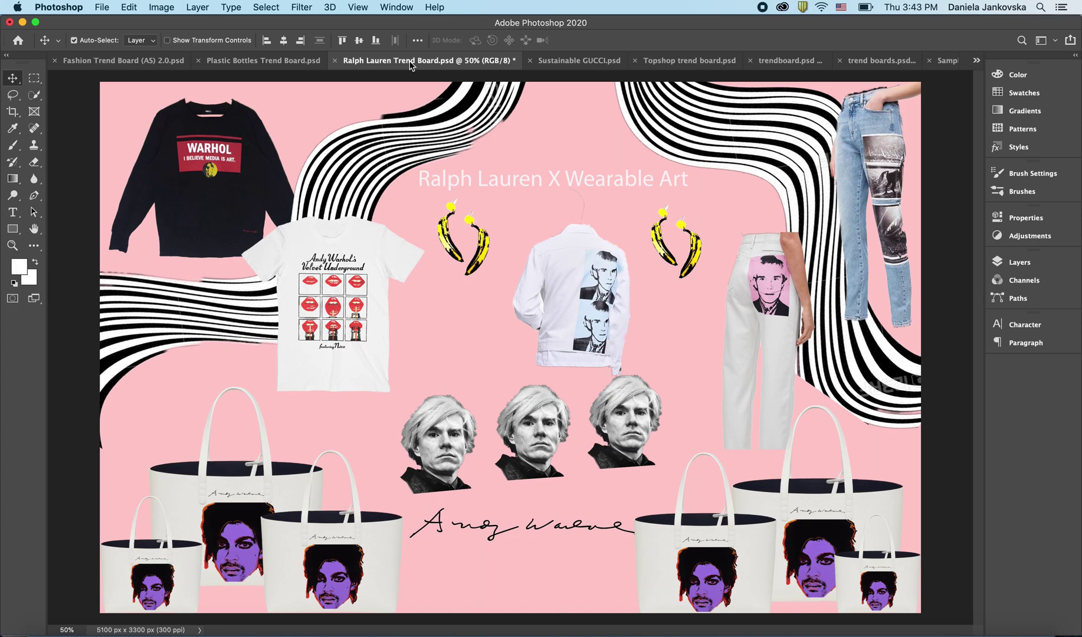
pyautogui.click(135, 61)
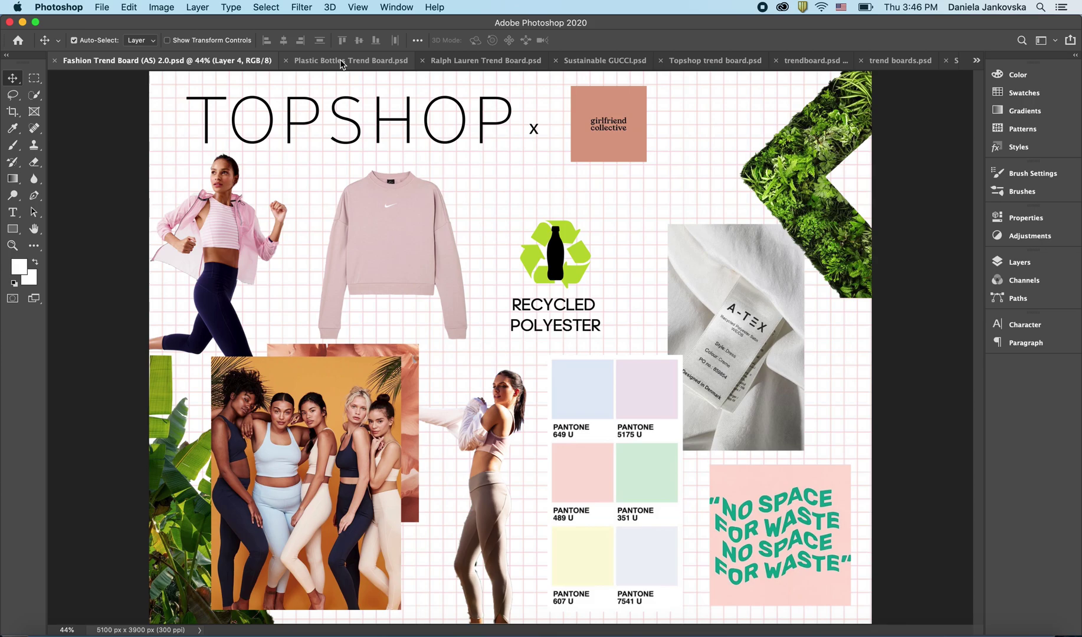
pyautogui.click(688, 62)
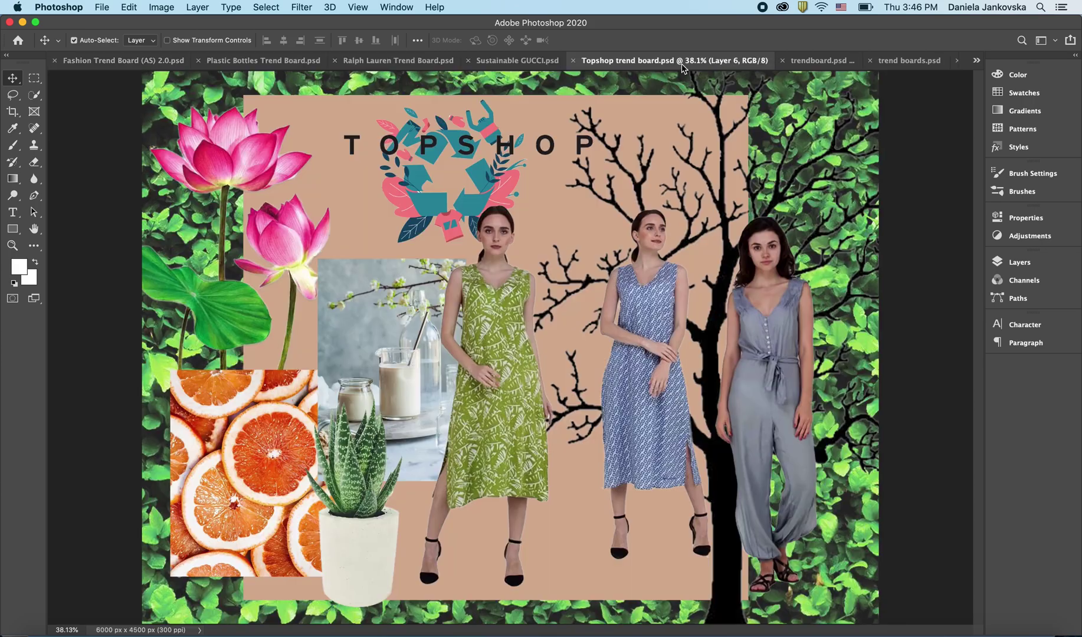
pyautogui.click(807, 63)
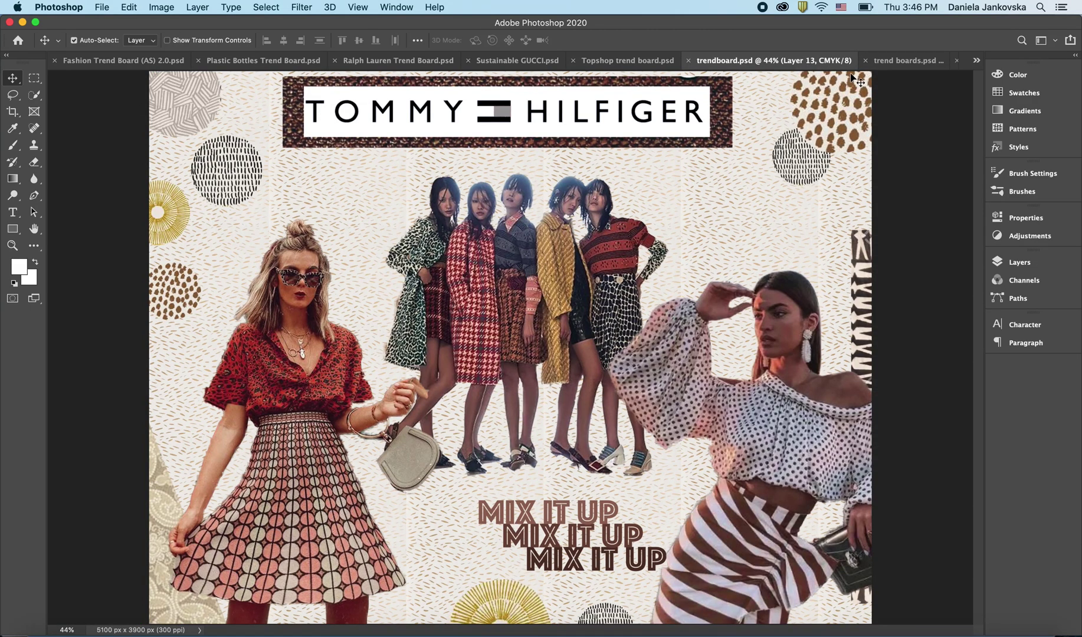
pyautogui.click(885, 64)
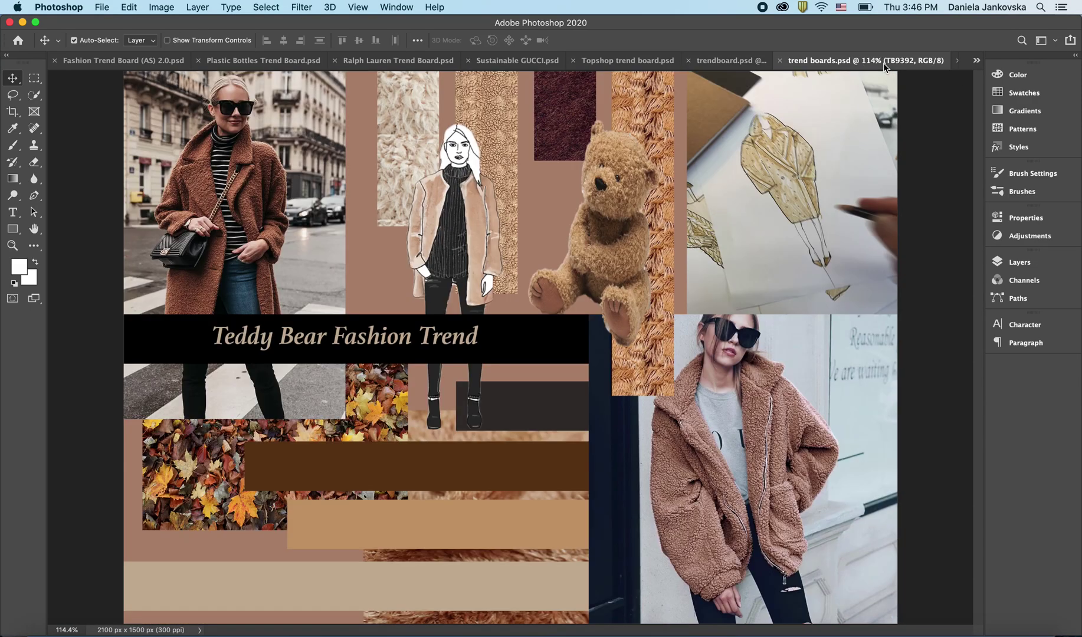
pyautogui.hotkey('ctrl', 'Tab')
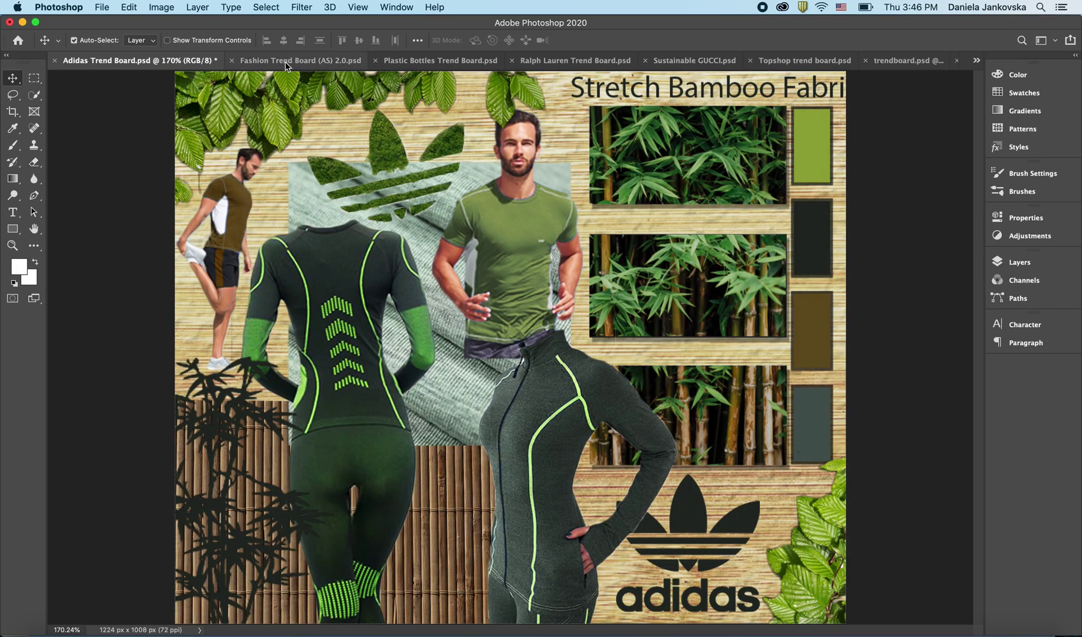
pyautogui.click(286, 63)
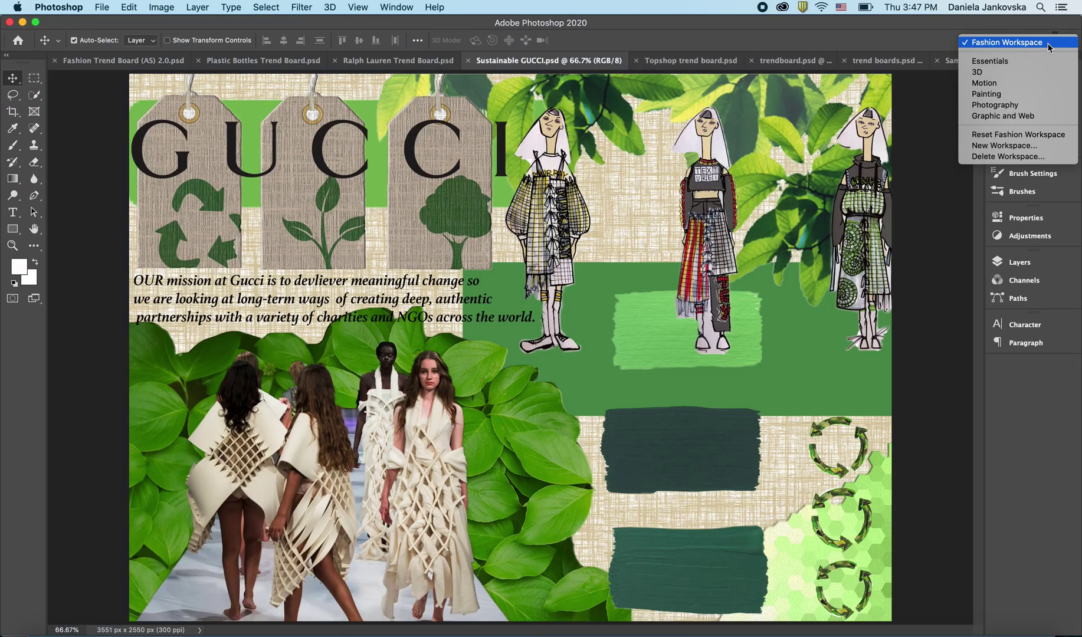
# Create a new print document named Trend Board DJ, 17 by 11 inches in landscape at 300 pixels per inch in RGB Color.
pyautogui.click(95, 7)
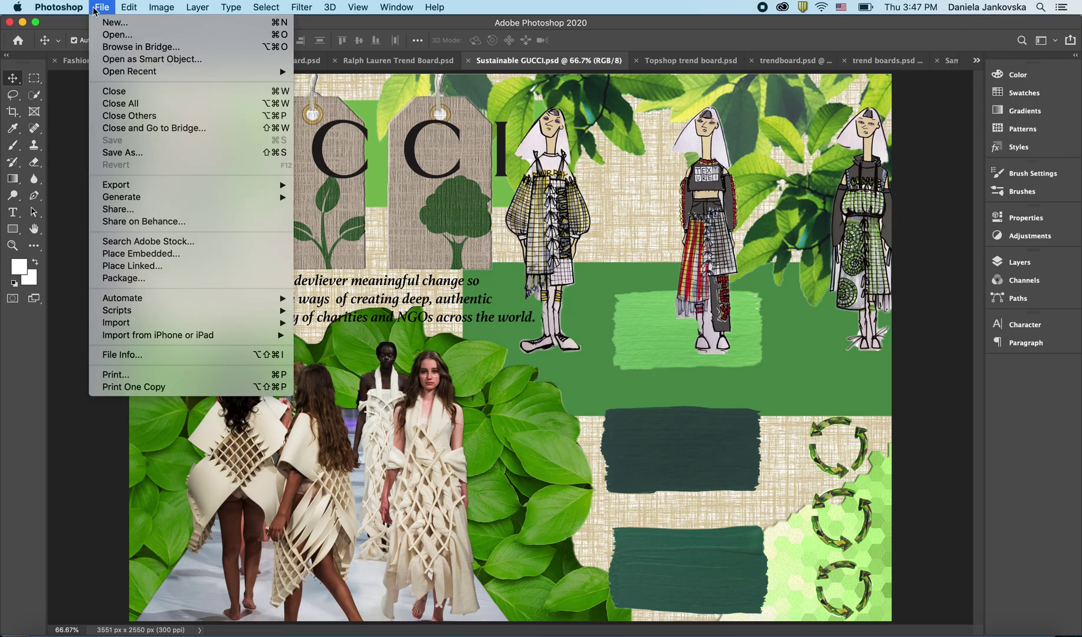
pyautogui.click(157, 29)
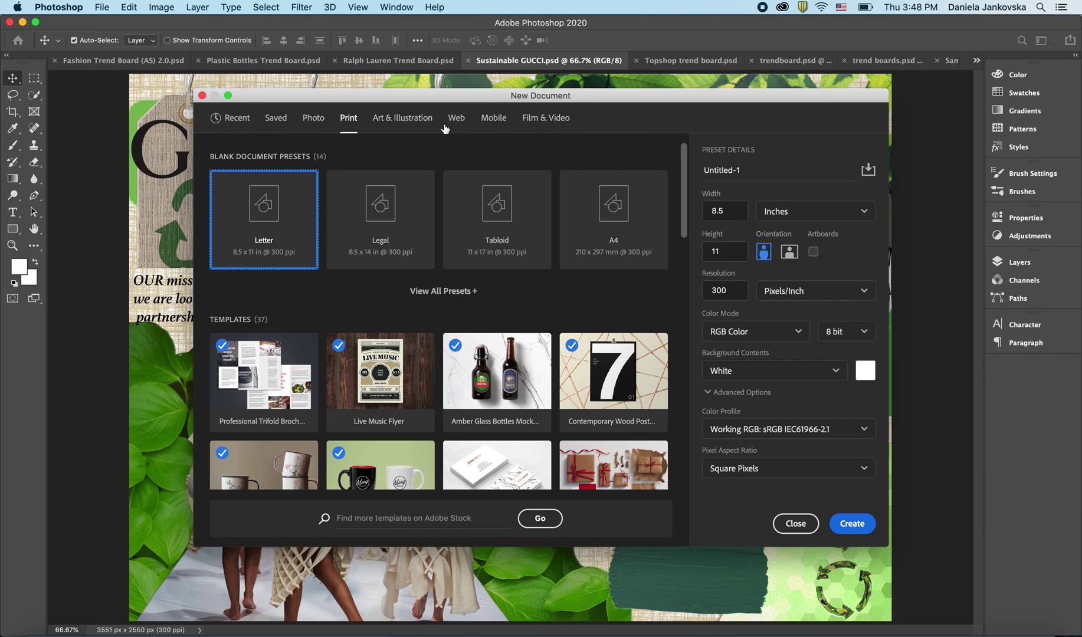
pyautogui.click(767, 170)
pyautogui.press('BackSpace')
pyautogui.write('Trend Board DJ')
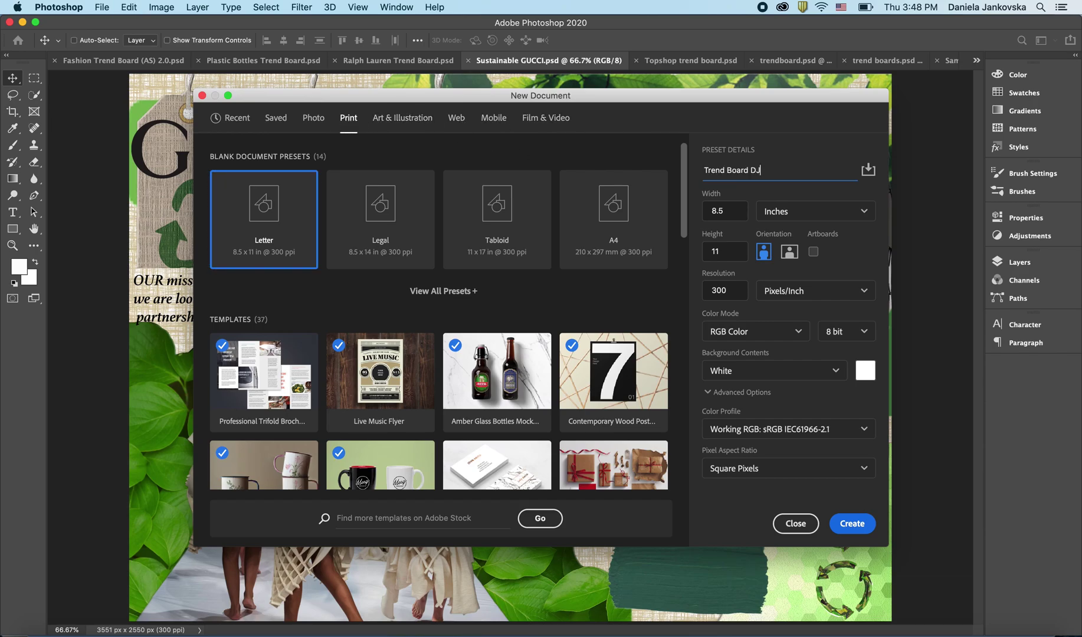
pyautogui.press('Tab')
pyautogui.write('17')
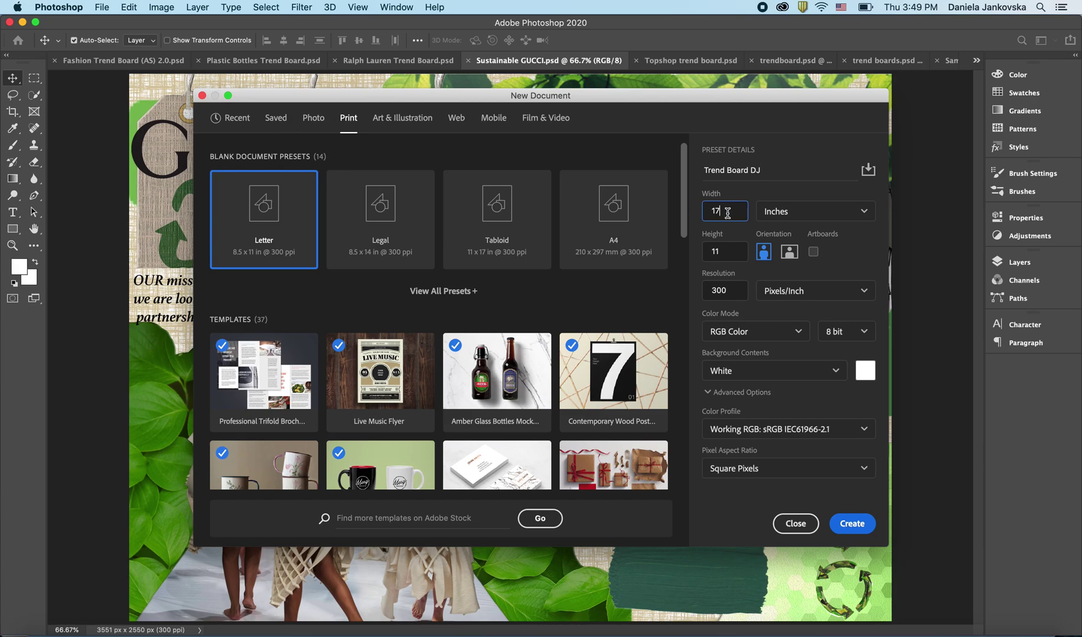
pyautogui.click(724, 253)
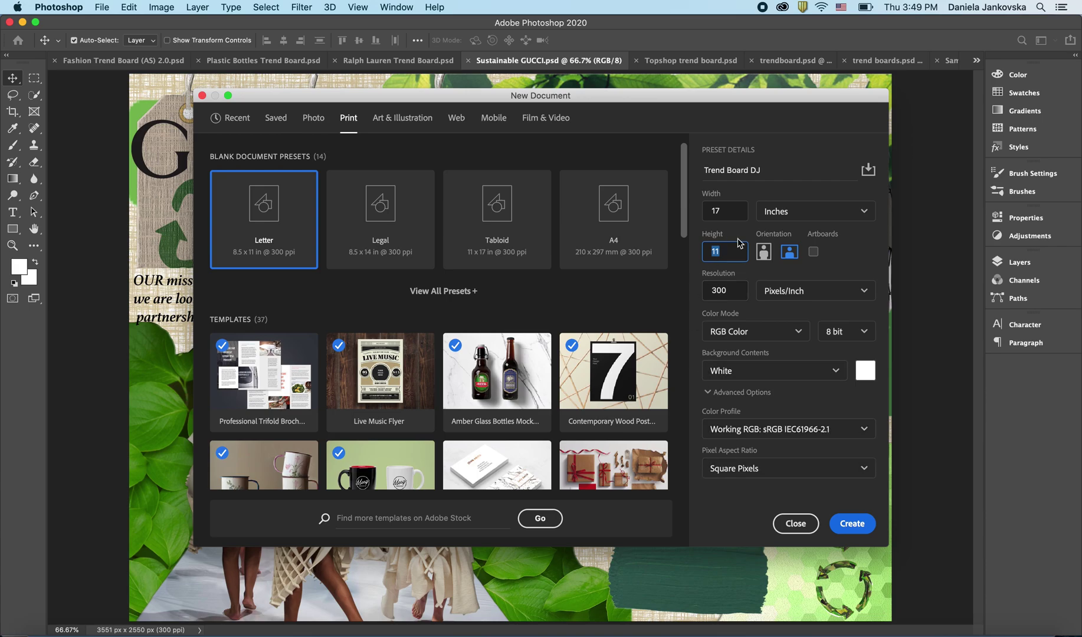
pyautogui.click(852, 523)
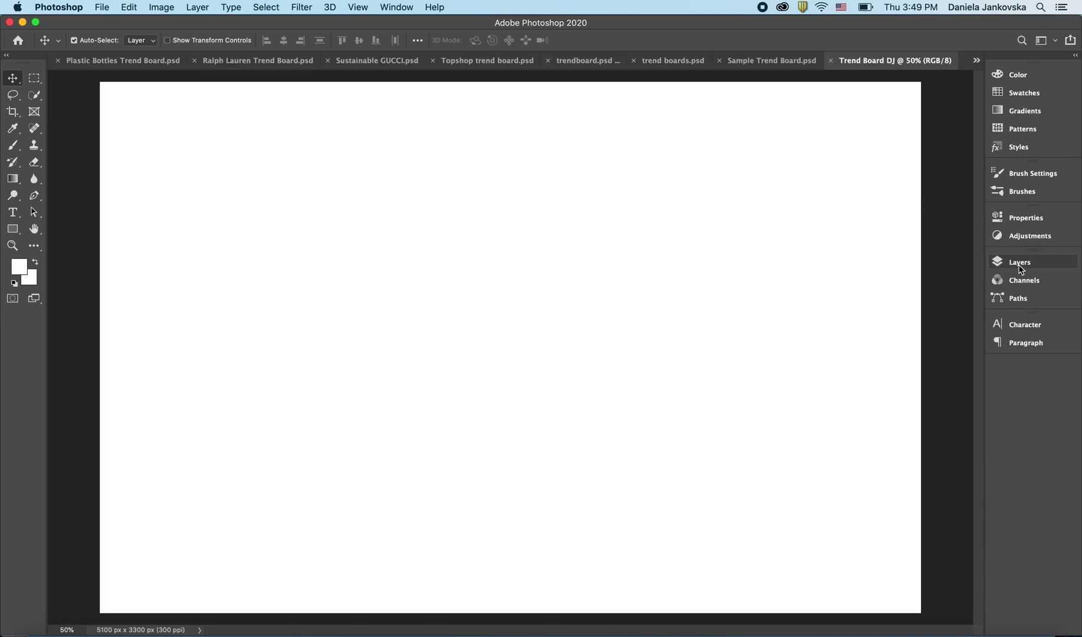
# Show the layer list and unlock the Background layer, converting it to a regular layer.
pyautogui.click(1039, 265)
pyautogui.click(962, 335)
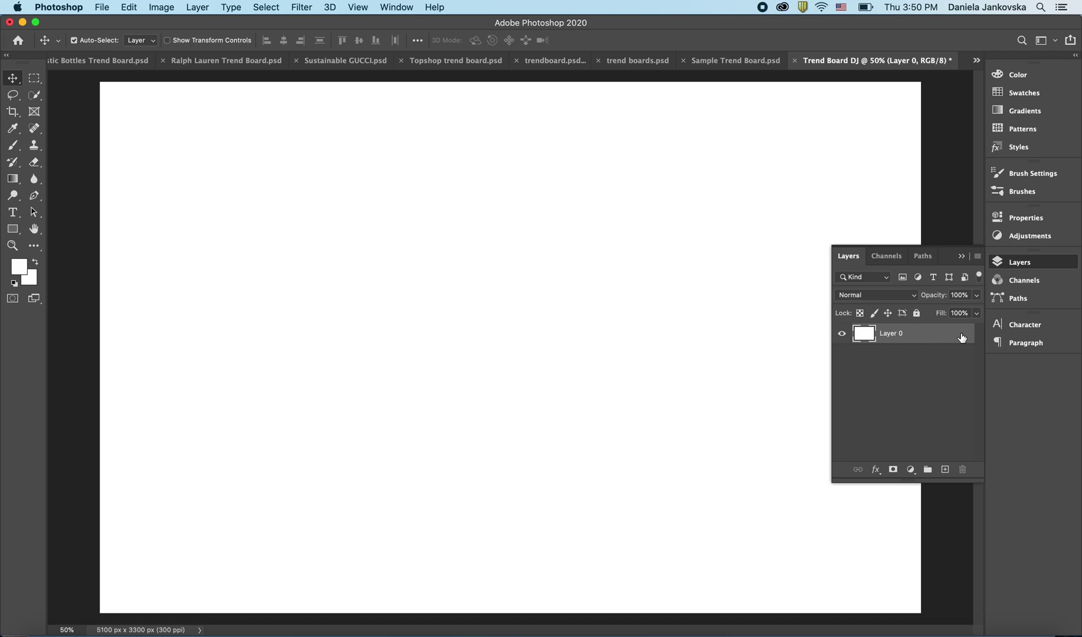
pyautogui.press('super+z')
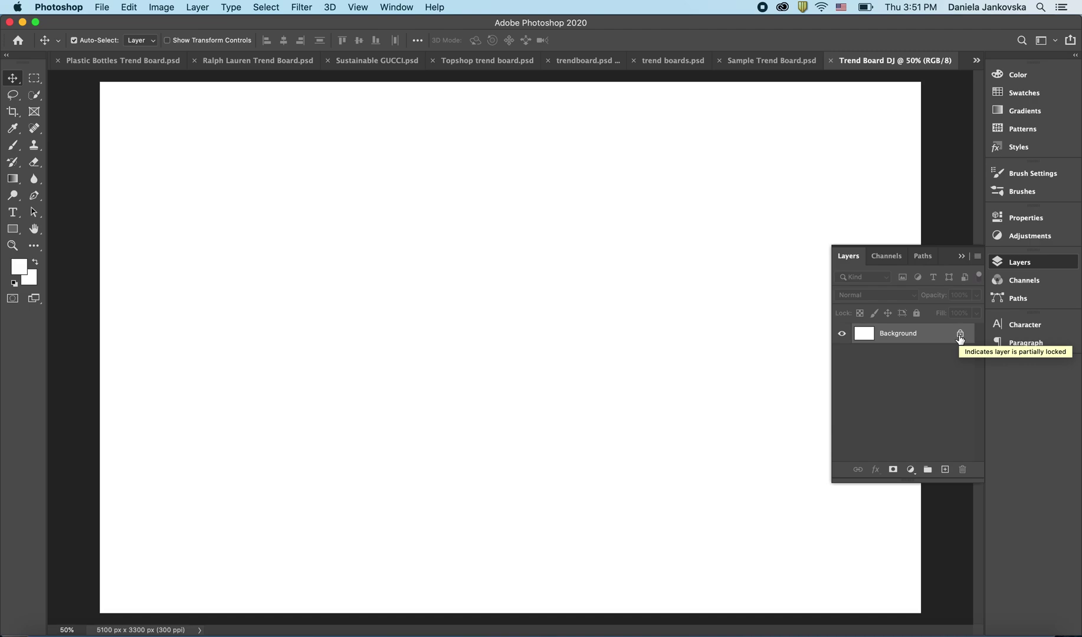
pyautogui.click(960, 335)
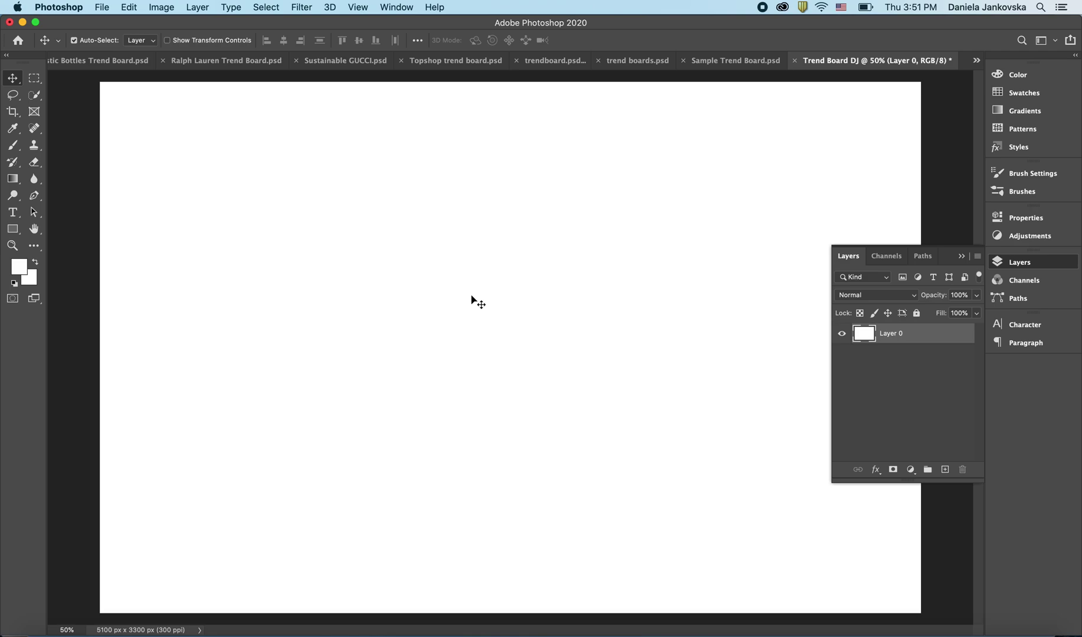
# Place 1.jpg from the Images folder as an embedded image and scale it proportionally to about 17% at the canvas center.
pyautogui.click(104, 6)
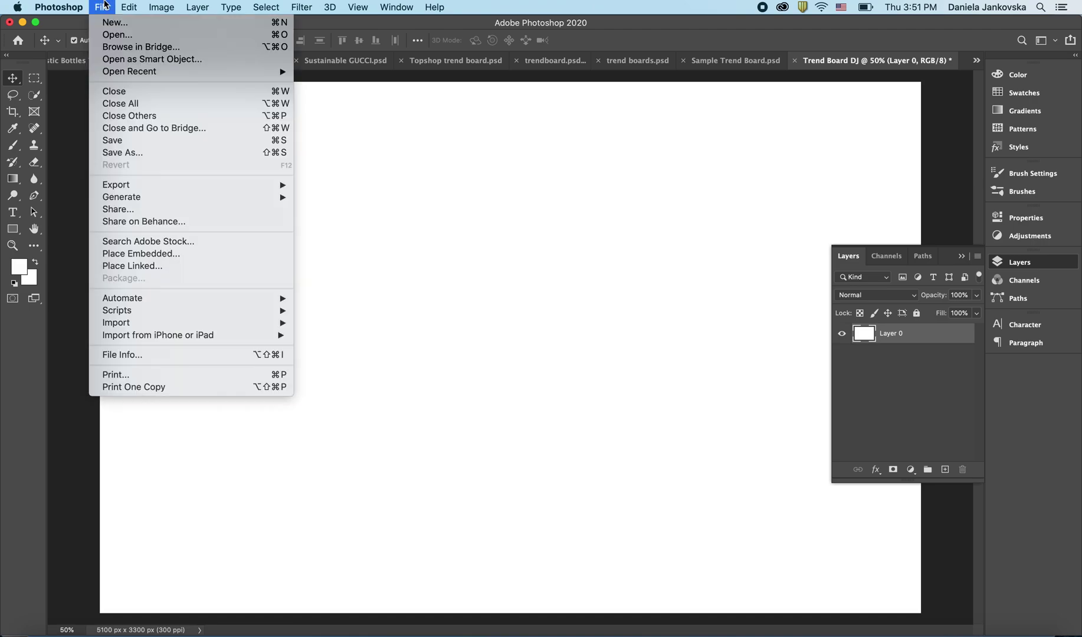
pyautogui.click(198, 260)
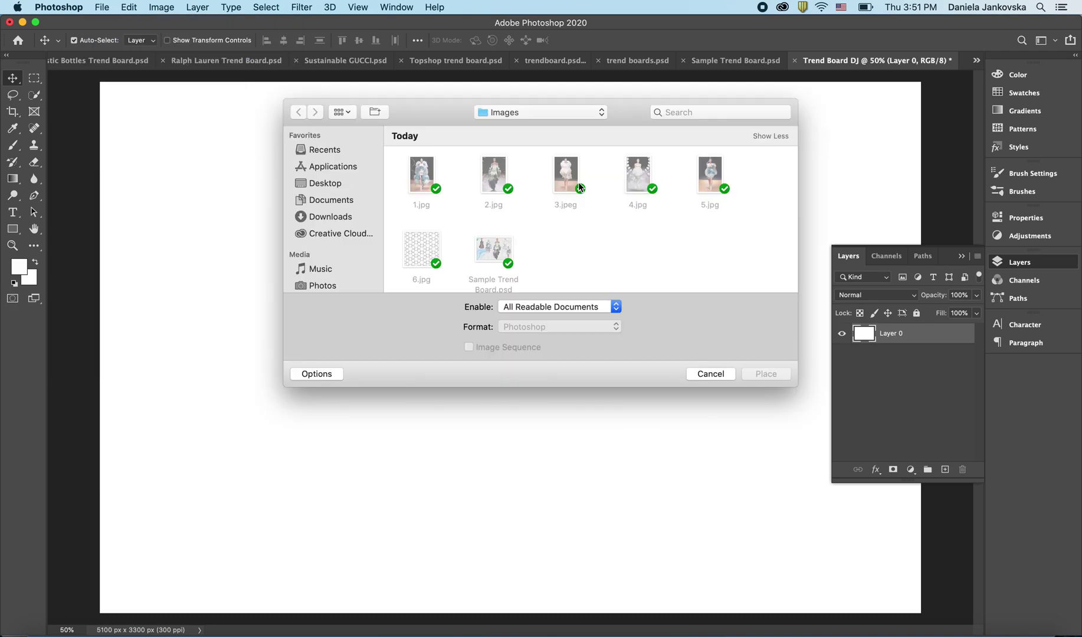
pyautogui.click(420, 175)
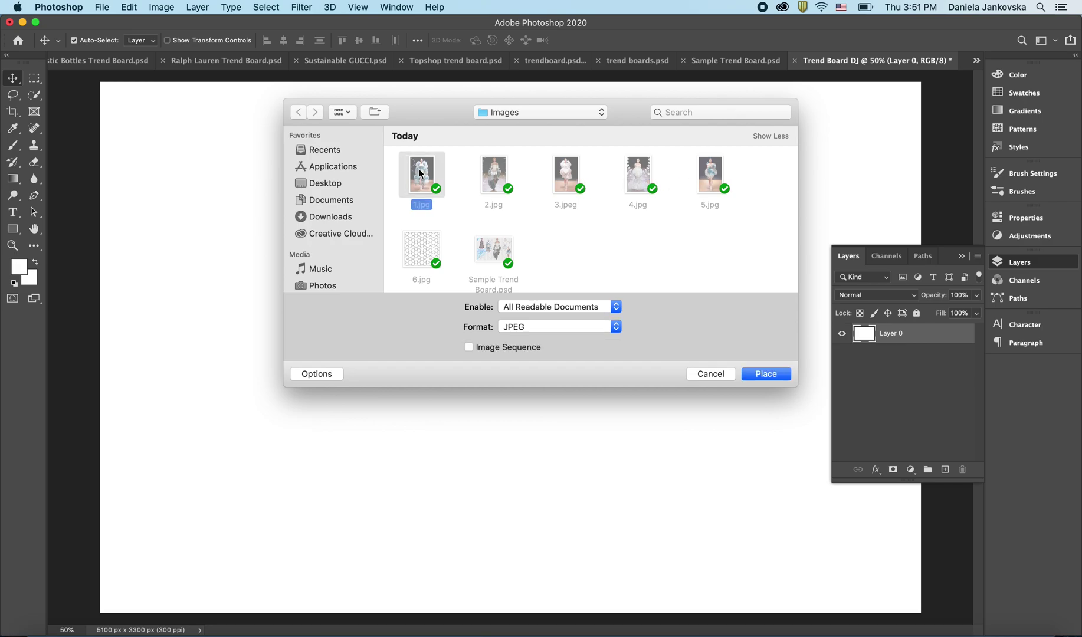
pyautogui.click(767, 373)
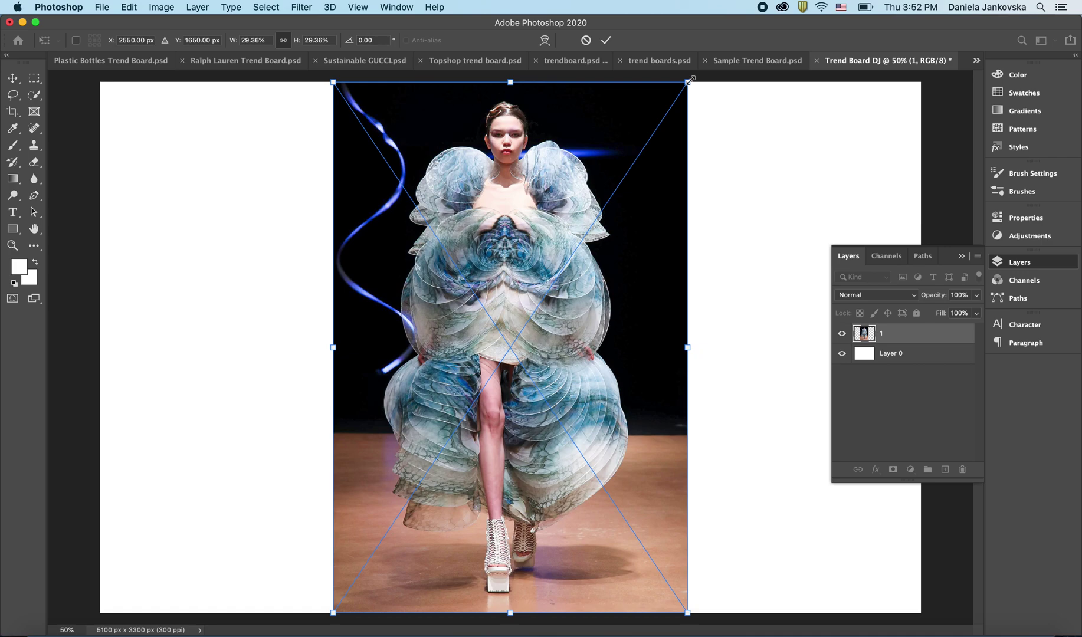
pyautogui.moveTo(688, 80); pyautogui.dragTo(549, 239)
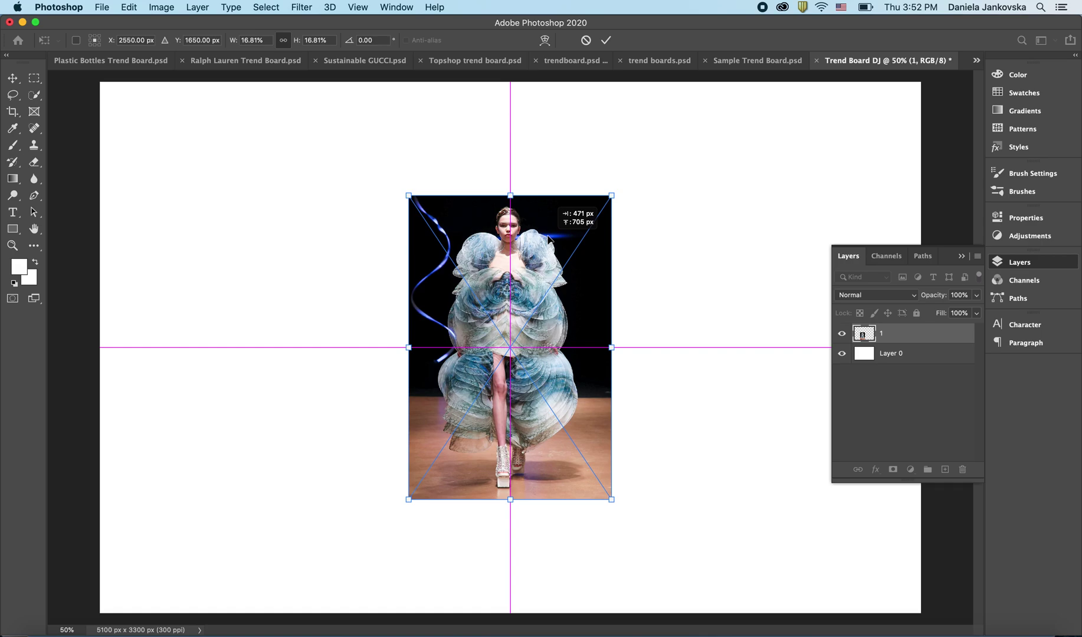
pyautogui.moveTo(548, 239); pyautogui.dragTo(549, 238)
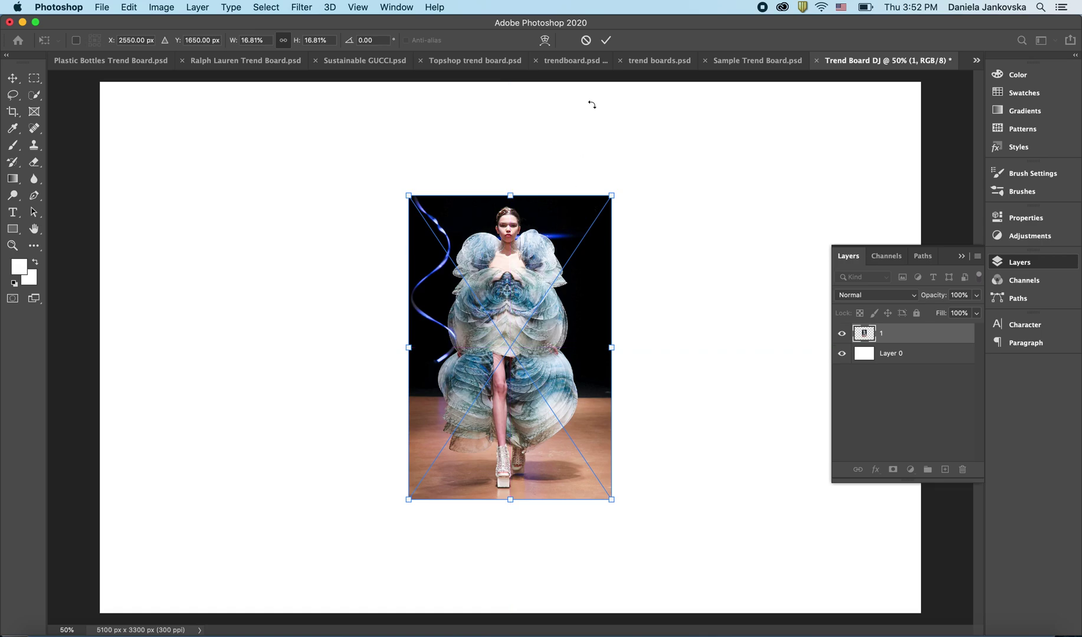
pyautogui.click(607, 40)
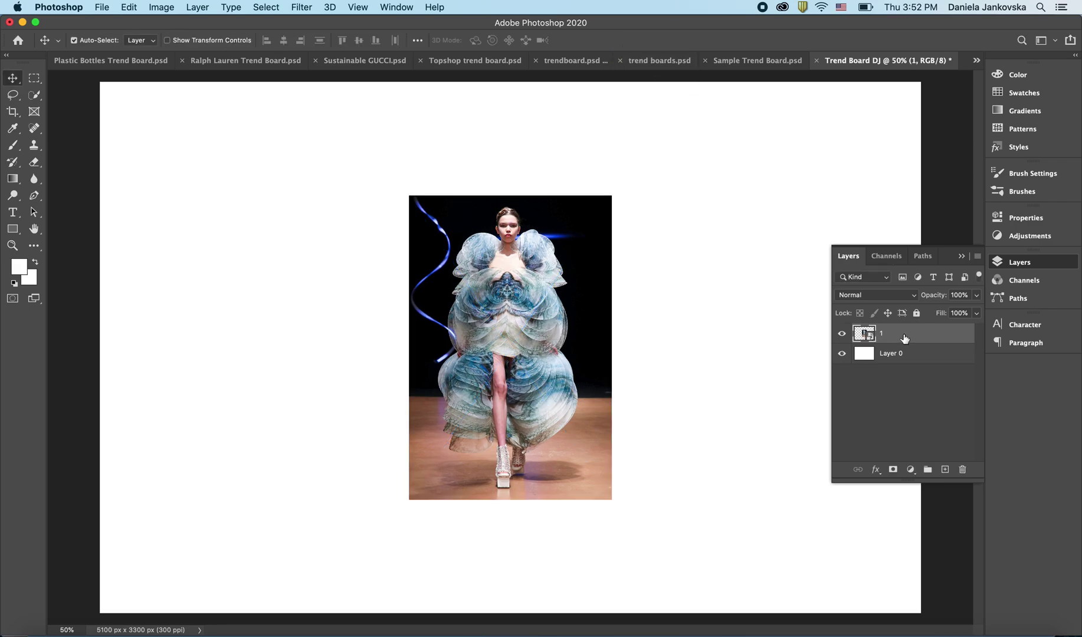
# Open the Place Embedded file browser on the Images folder to add another runway photo.
pyautogui.click(100, 7)
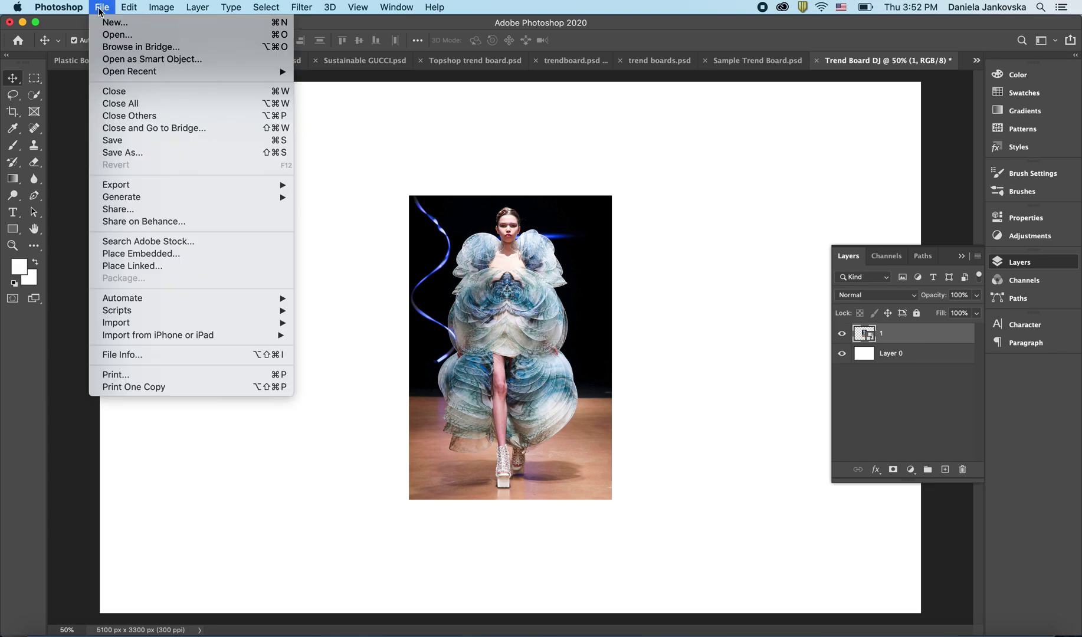
pyautogui.click(147, 255)
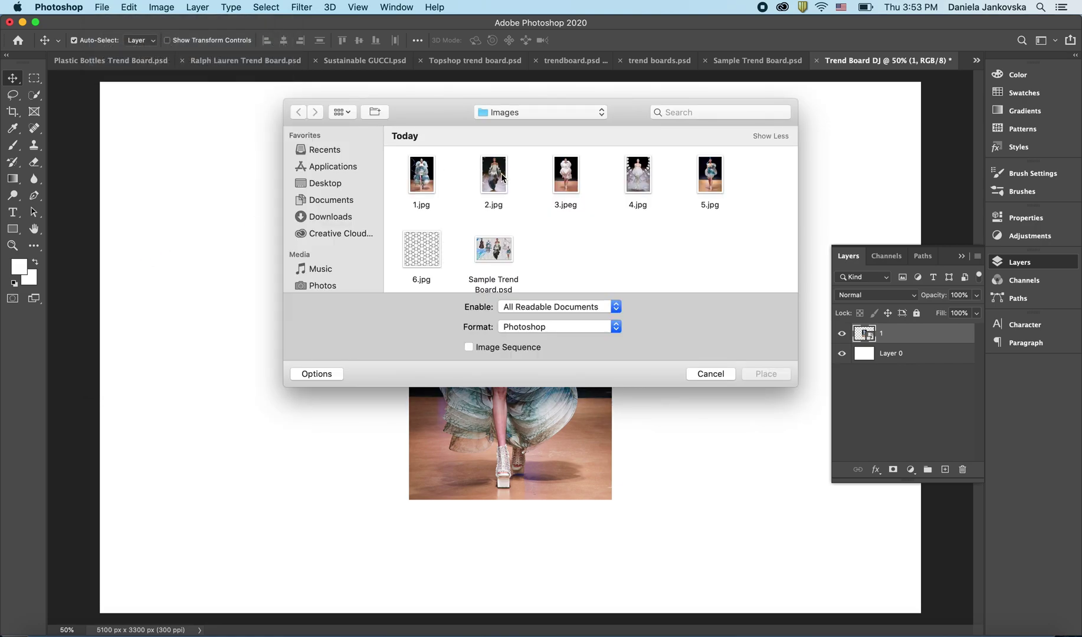
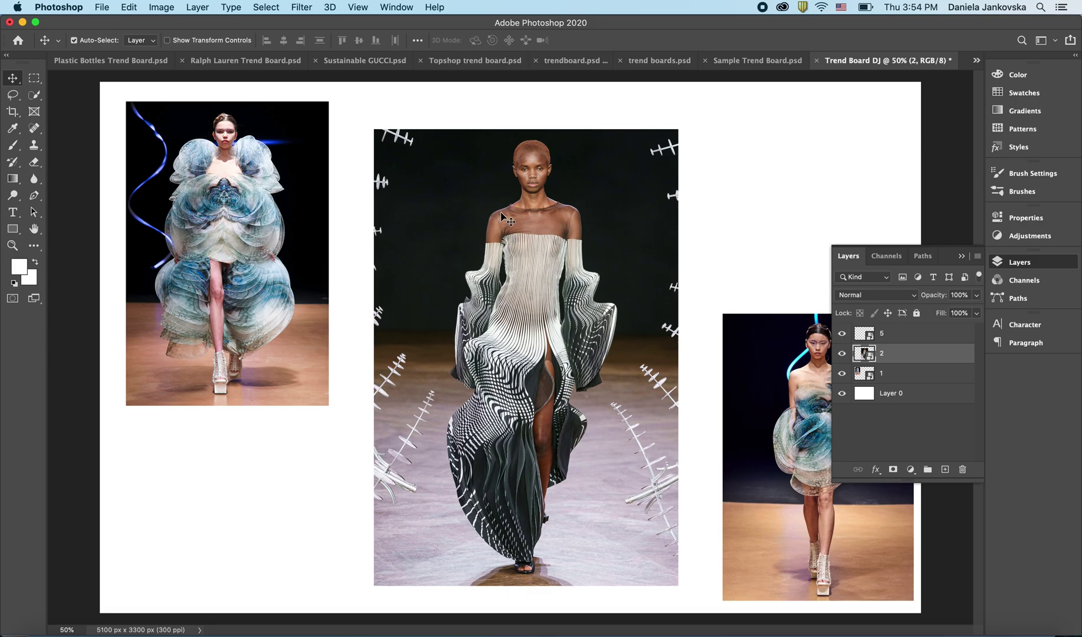
# Open Select and Mask for layer 2, the striped-dress model, and set the Quick Selection brush size to 37.
pyautogui.click(34, 83)
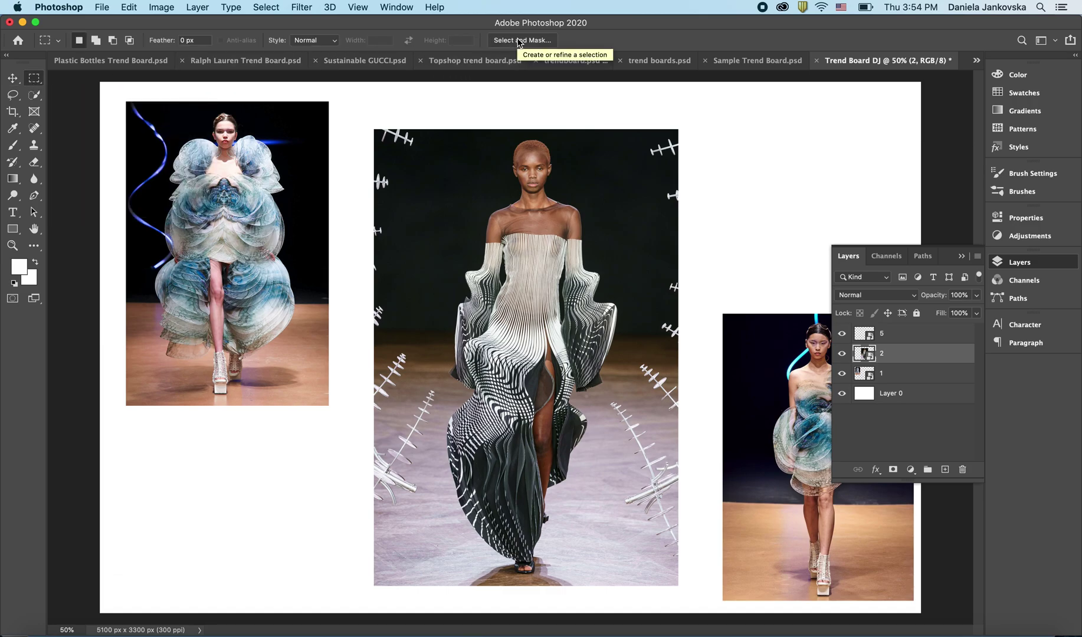
pyautogui.click(519, 40)
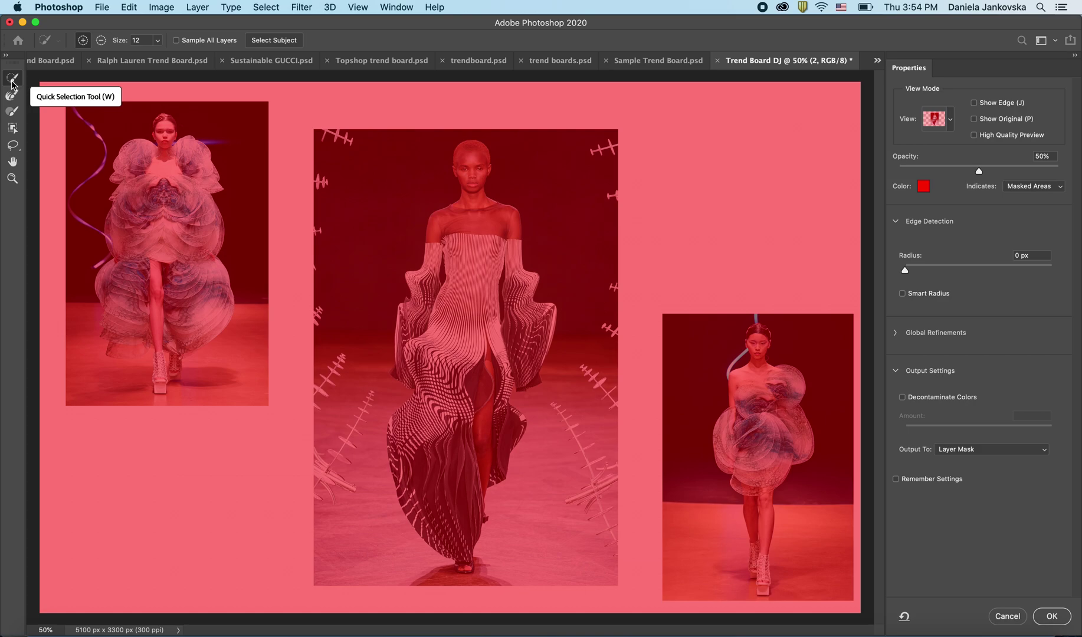
pyautogui.click(937, 118)
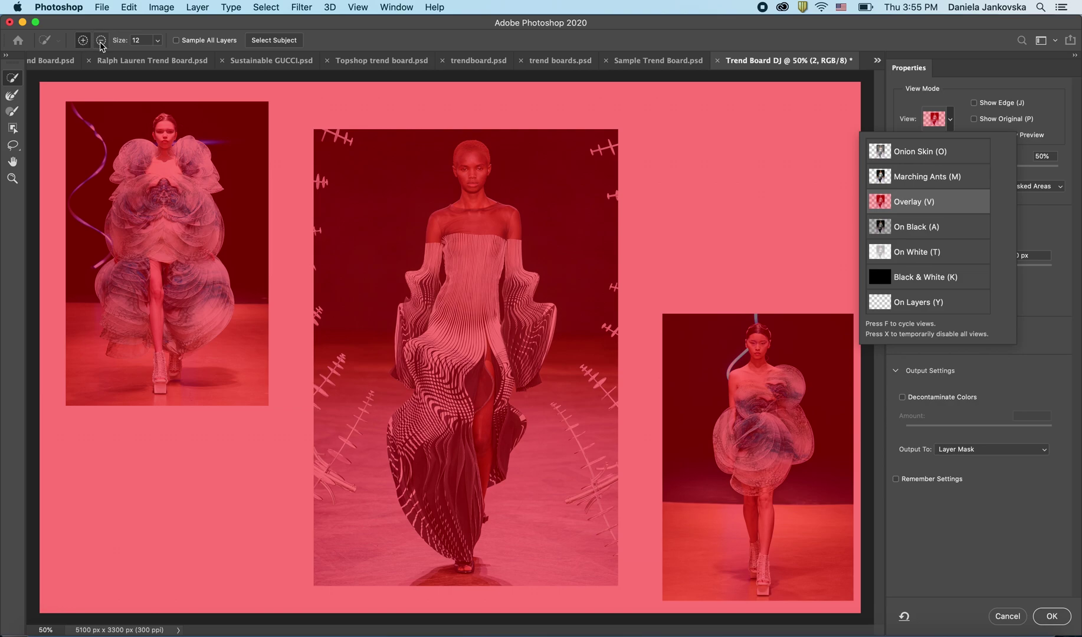
pyautogui.moveTo(117, 41)
pyautogui.mouseDown()
pyautogui.moveTo(132, 46)
pyautogui.moveTo(121, 46)
pyautogui.mouseUp()
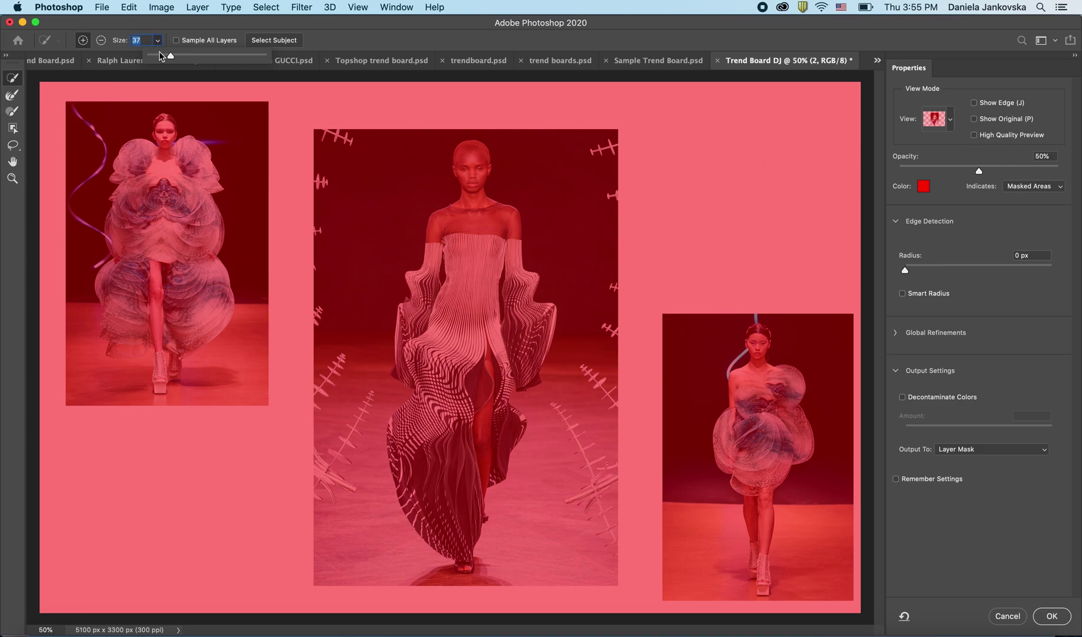
# Quick-select the striped-dress model's photo and start subtracting the dark background from the selection at its upper-left corner.
pyautogui.click(467, 258)
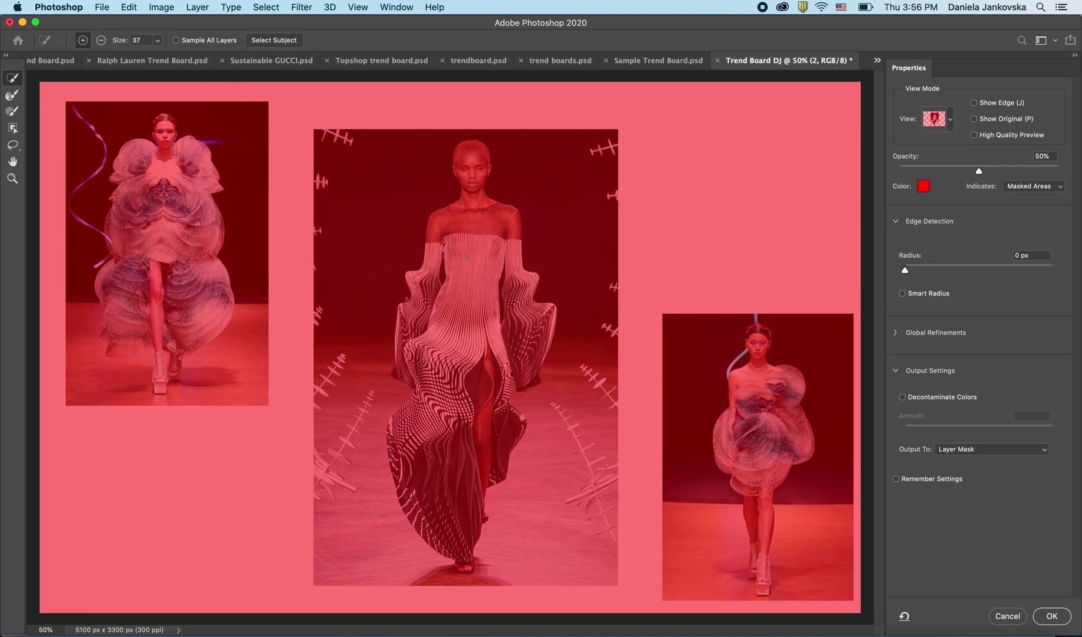
pyautogui.click(469, 241)
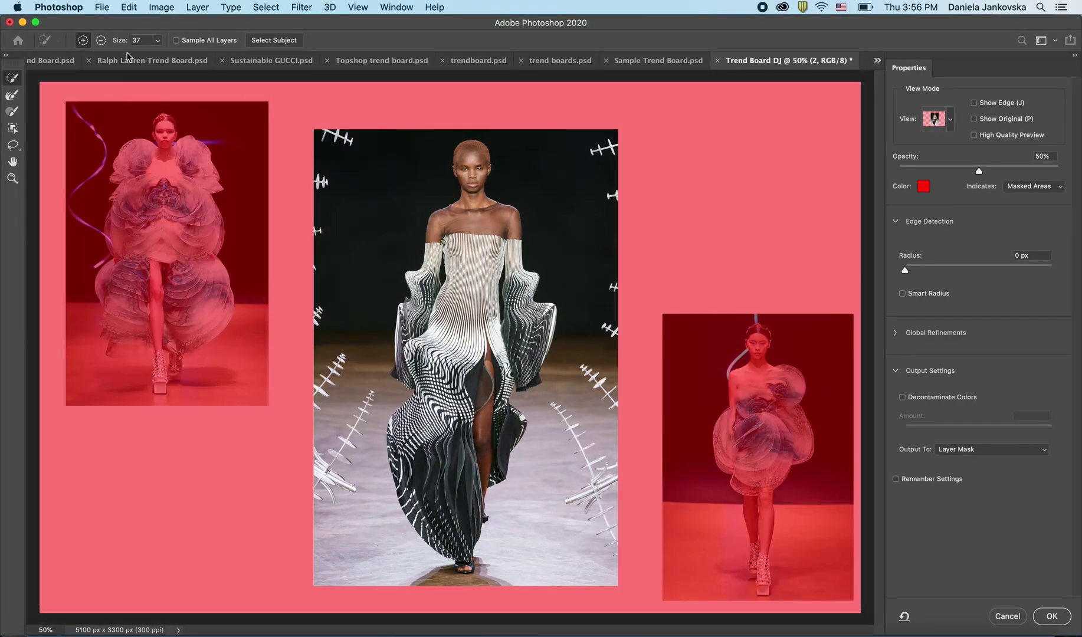
pyautogui.click(102, 43)
pyautogui.click(322, 142)
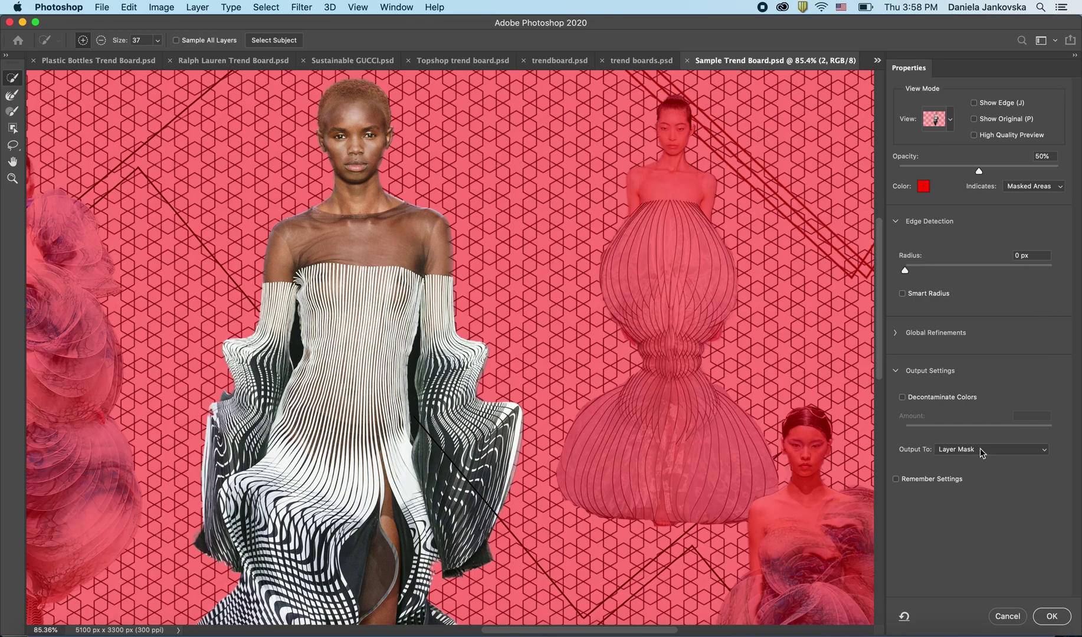
# Set the Select and Mask result for the striped-dress model to output as a Layer Mask.
pyautogui.click(1004, 451)
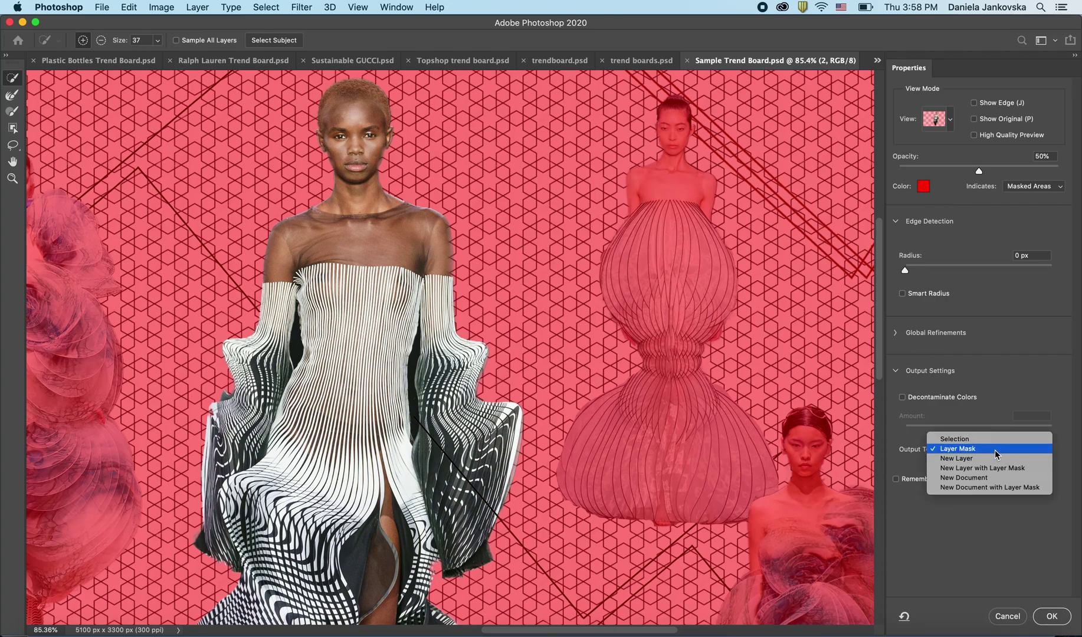
pyautogui.click(994, 450)
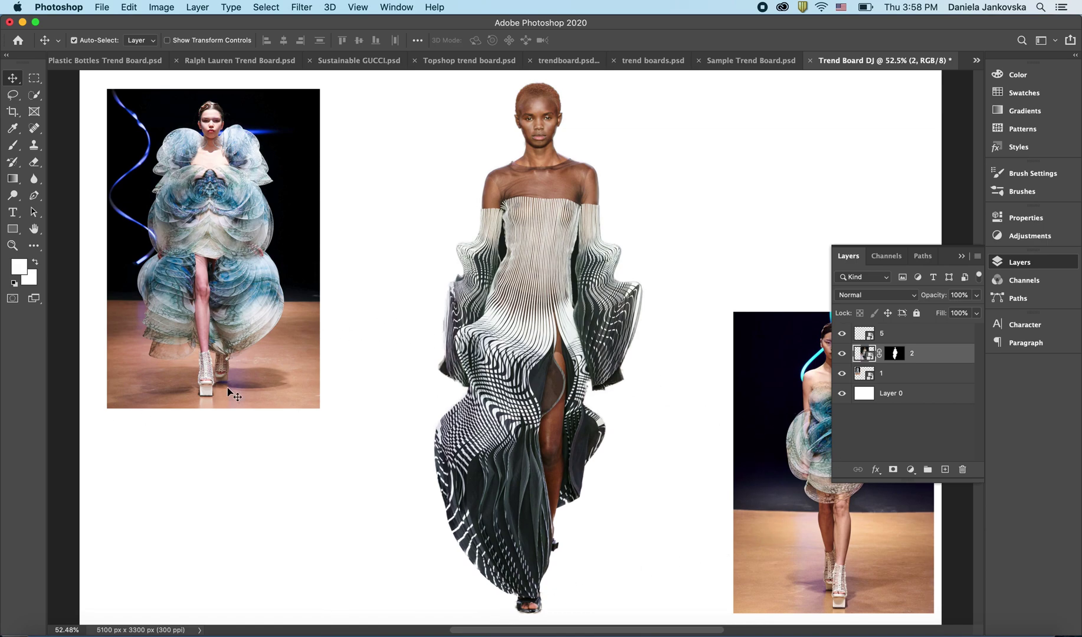
# Open layer 1, the long blue-dress model, in Select and Mask and subtract dark background at the photo's upper-left with brush size 79.
pyautogui.click(208, 183)
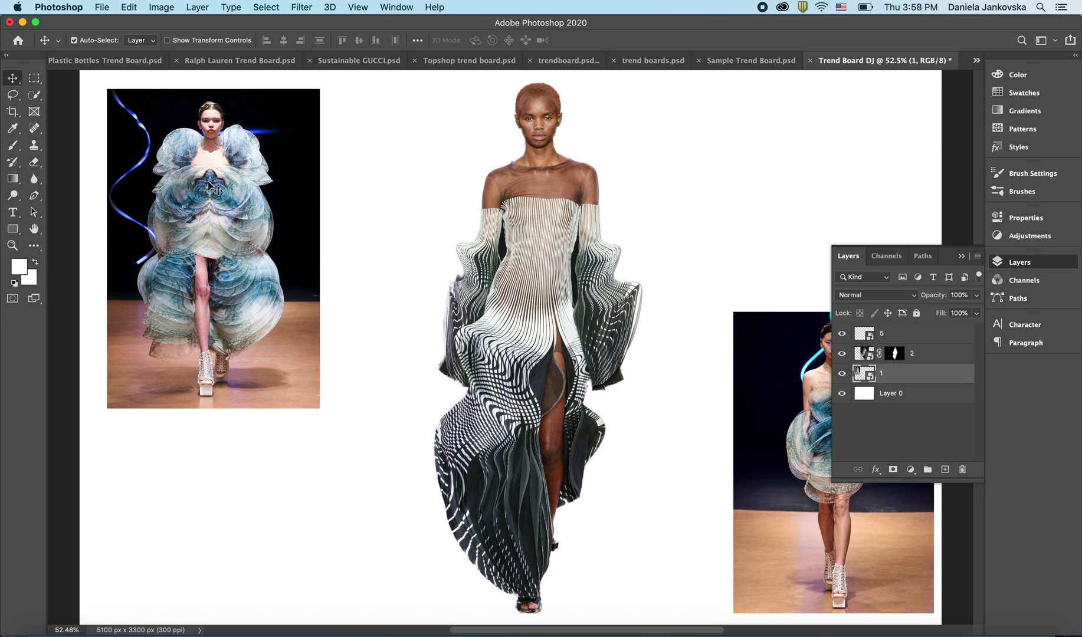
pyautogui.click(34, 97)
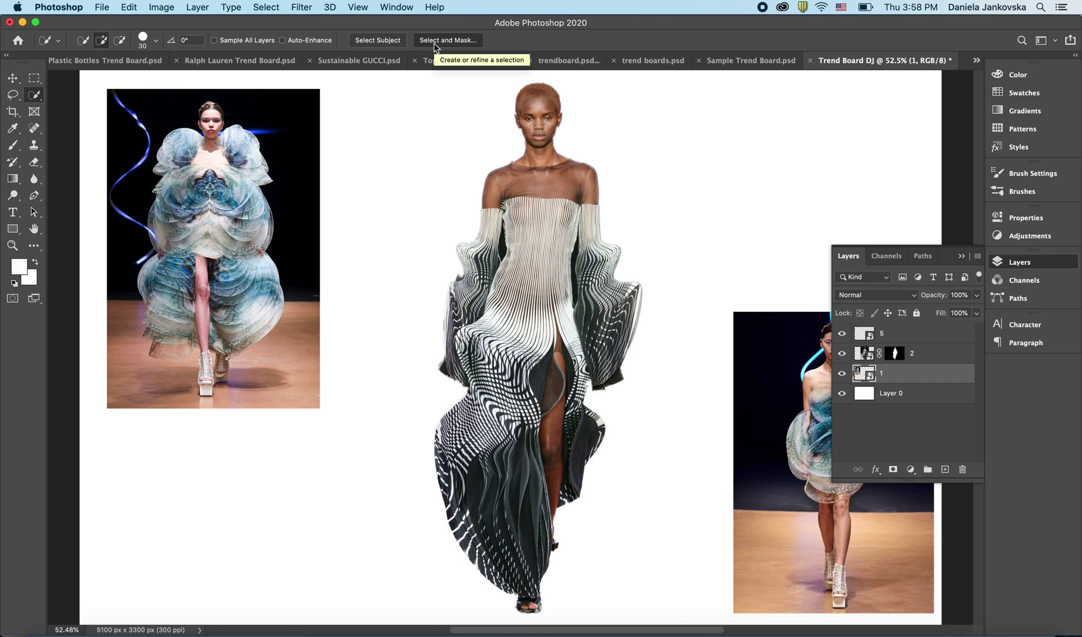
pyautogui.click(435, 40)
pyautogui.click(134, 40)
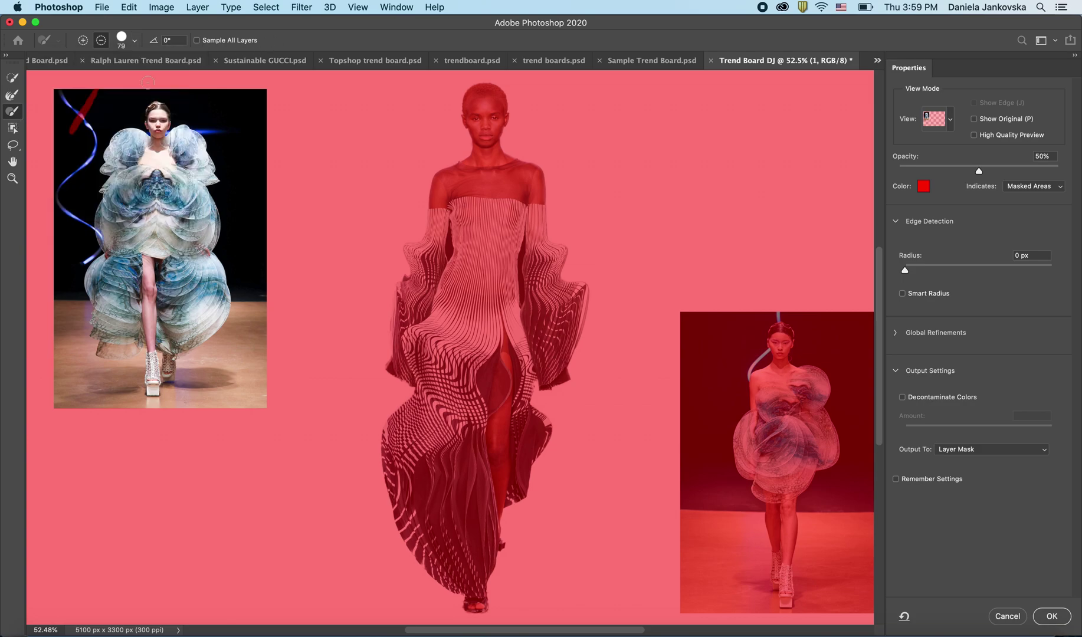
pyautogui.moveTo(93, 95)
pyautogui.mouseDown()
pyautogui.moveTo(64, 136)
pyautogui.moveTo(93, 90)
pyautogui.moveTo(61, 133)
pyautogui.moveTo(57, 96)
pyautogui.mouseUp()
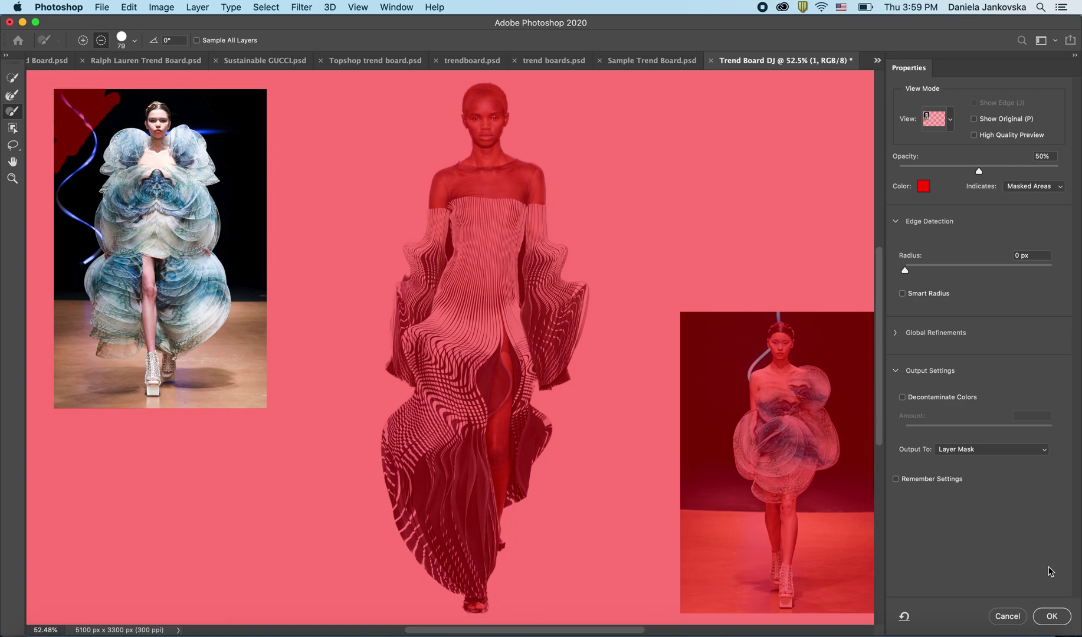
# Output the Select and Mask result for the long blue-dress model as a Layer Mask.
pyautogui.click(956, 450)
pyautogui.click(962, 449)
pyautogui.click(1051, 616)
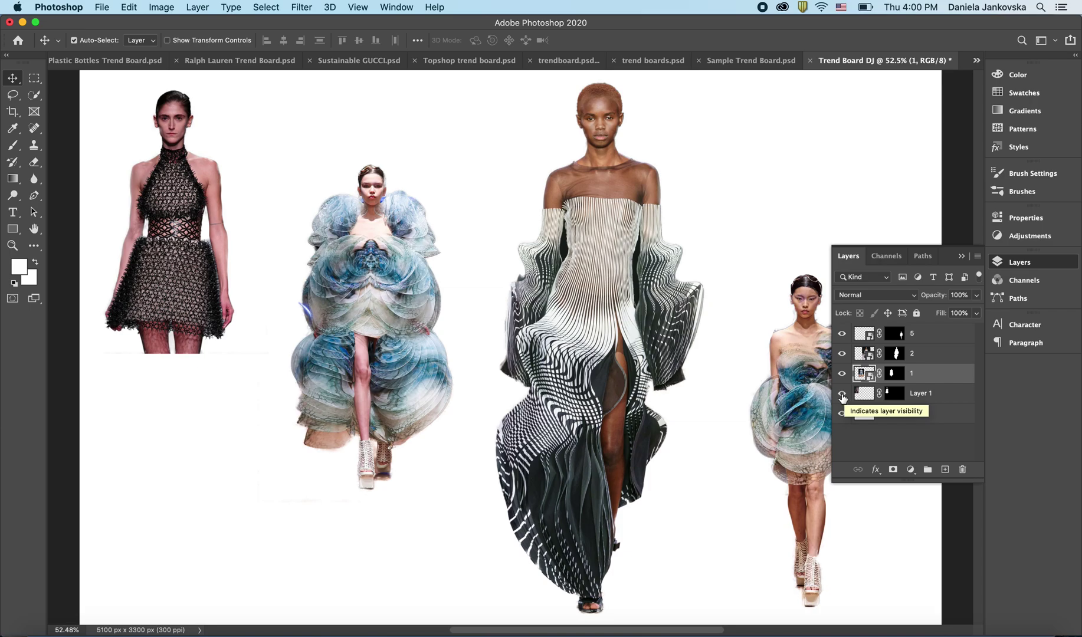
# Check the masked black-dress and long blue-dress cutouts by toggling the visibility of their layers off and on.
pyautogui.click(842, 394)
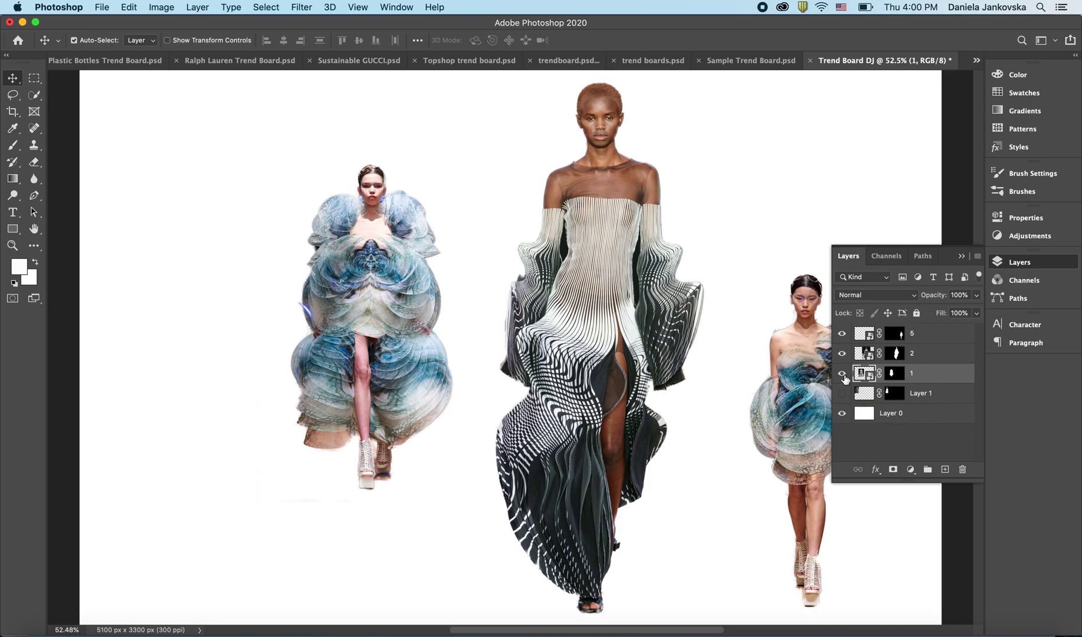
pyautogui.click(844, 374)
pyautogui.moveTo(843, 374); pyautogui.dragTo(842, 394)
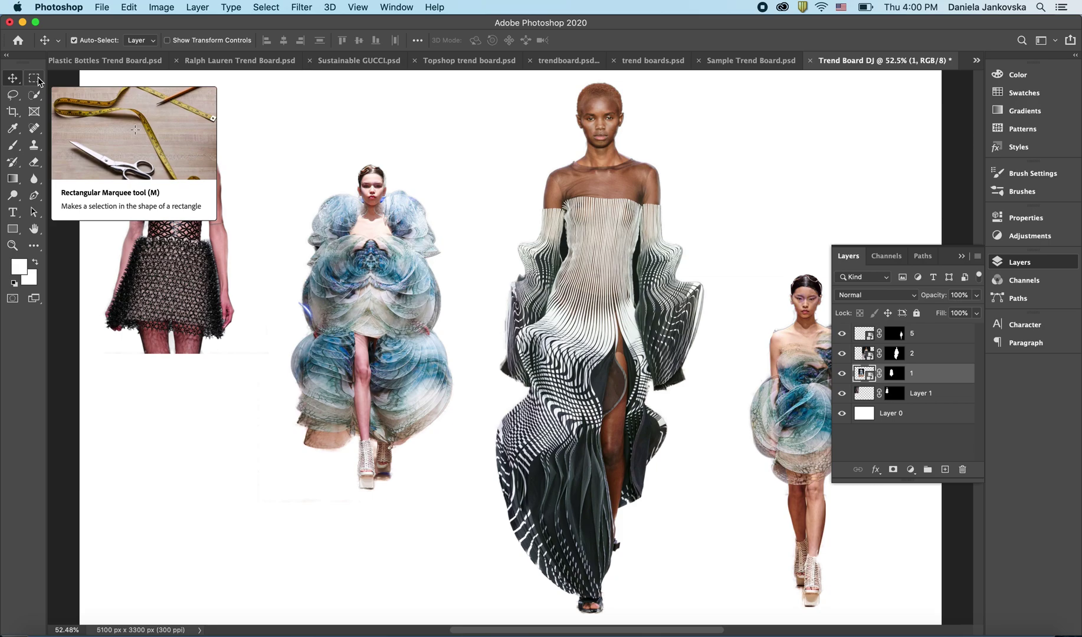
# Marquee-select a wide band below the black-dress model and fill it with a blue-to-mauve Gradient fill layer.
pyautogui.click(38, 80)
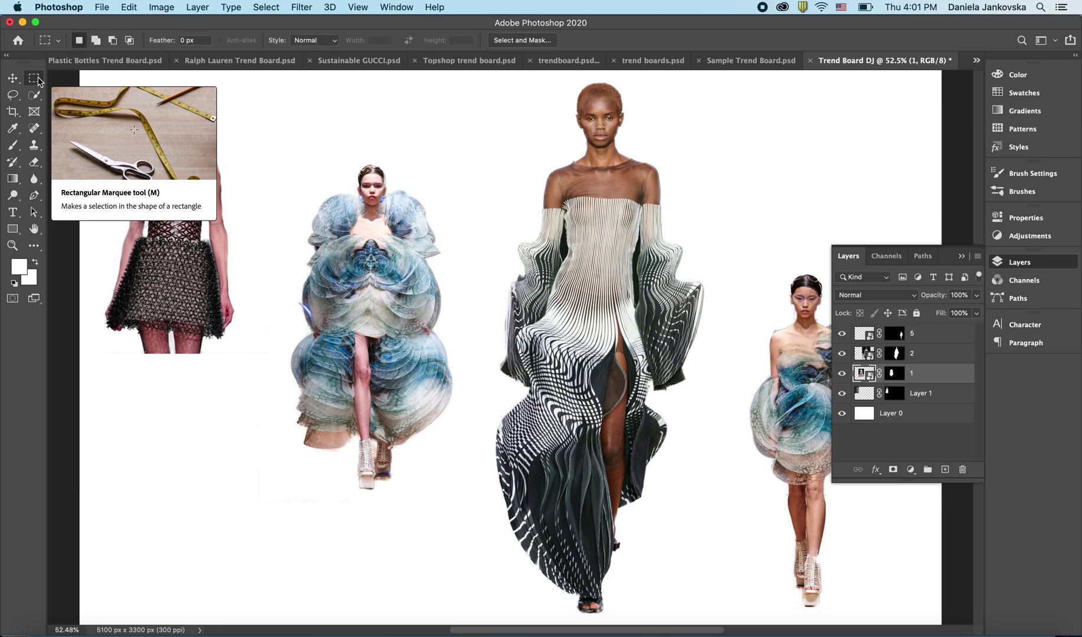
pyautogui.moveTo(80, 373); pyautogui.dragTo(302, 443)
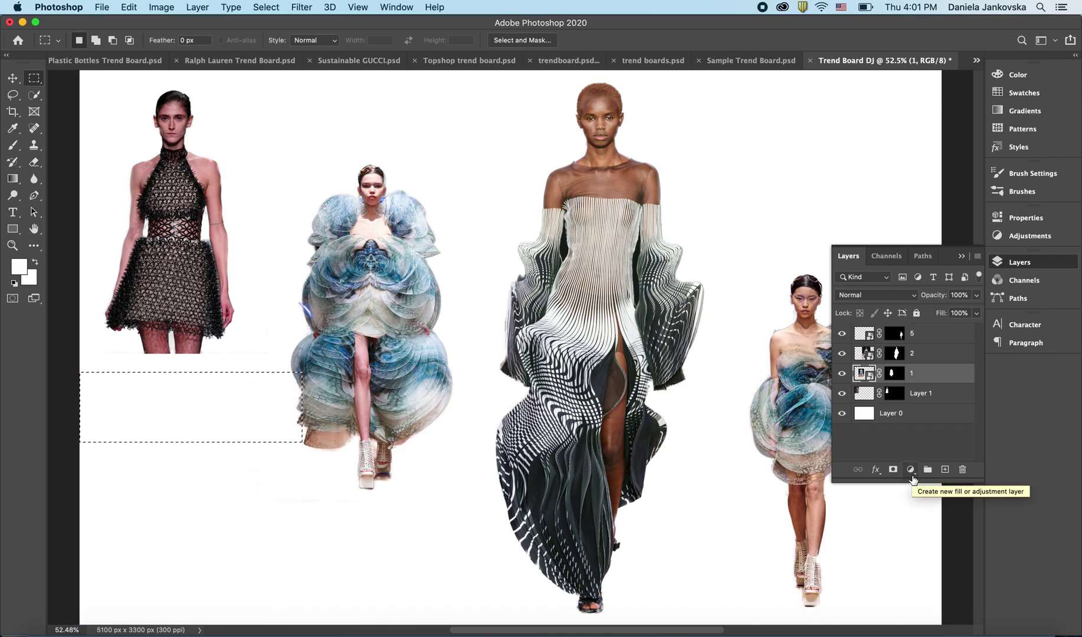
pyautogui.click(911, 470)
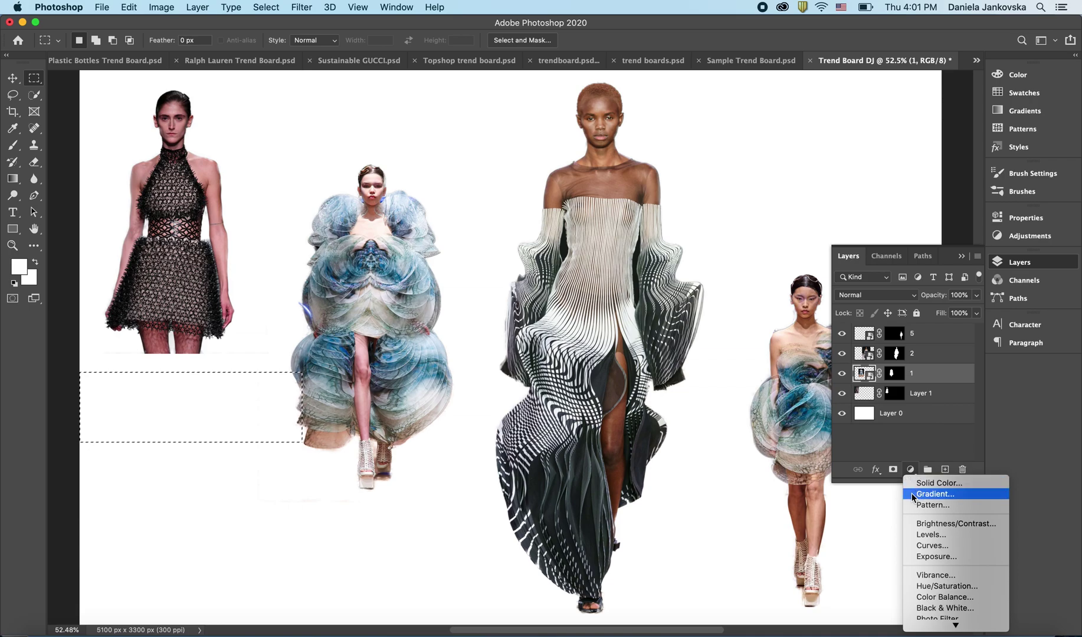
pyautogui.click(912, 493)
pyautogui.click(562, 262)
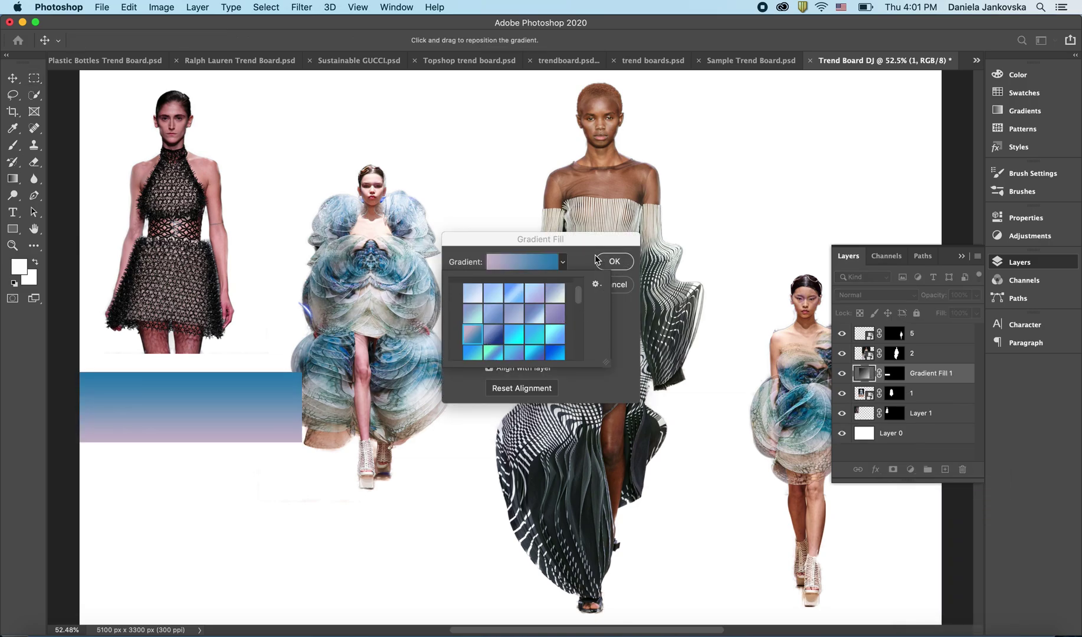
pyautogui.click(612, 262)
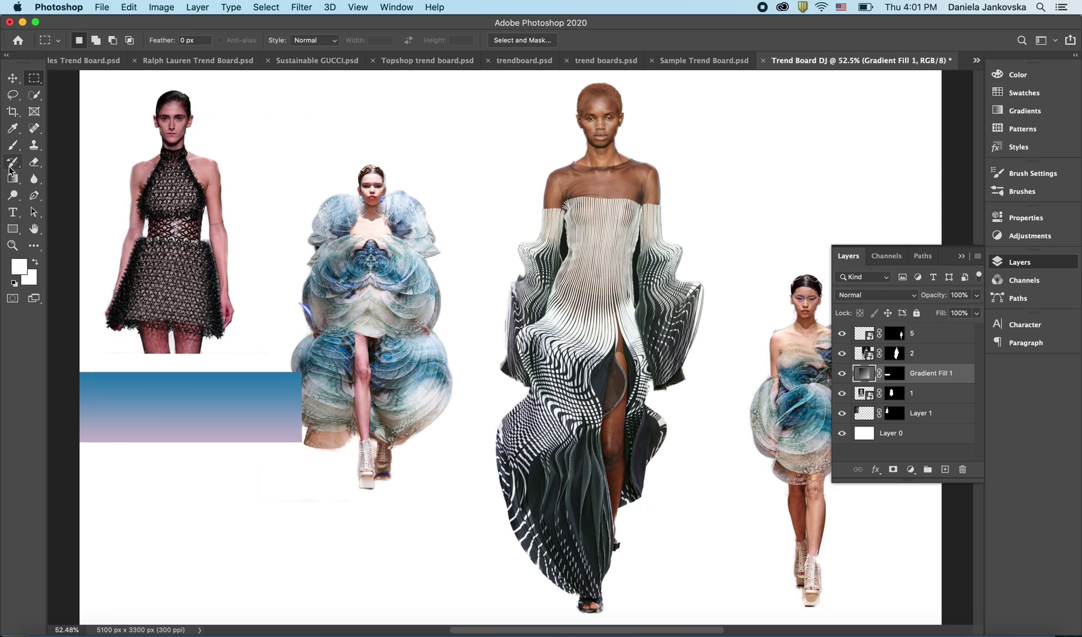
# Add the title text "Hi-Tech Couture" on the gradient band.
pyautogui.click(12, 216)
pyautogui.click(102, 407)
pyautogui.write('Hi-Te')
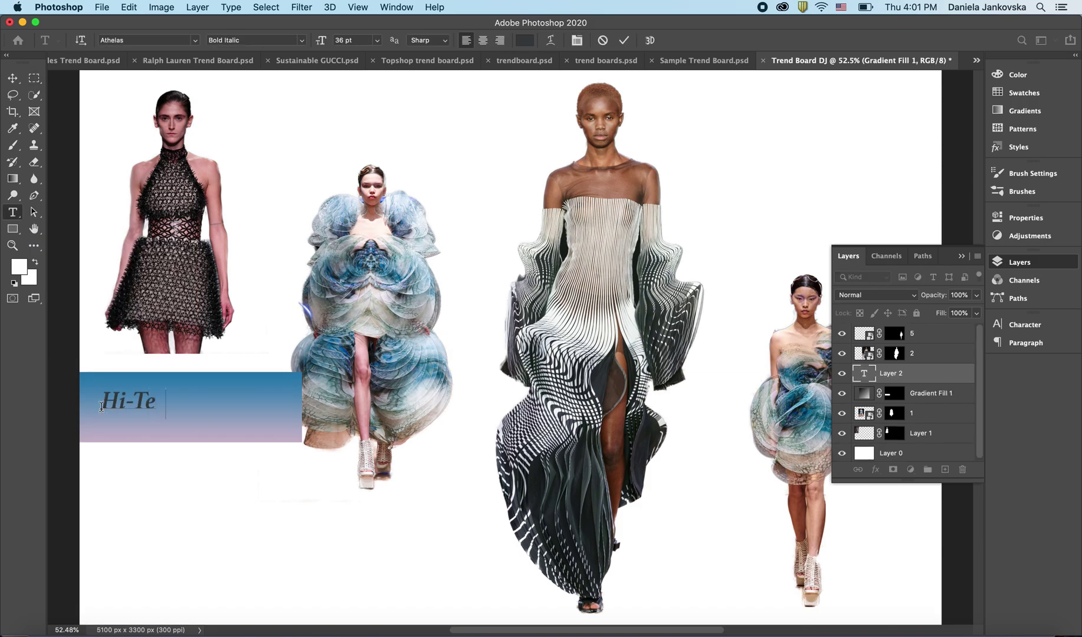
pyautogui.write('ch Couture')
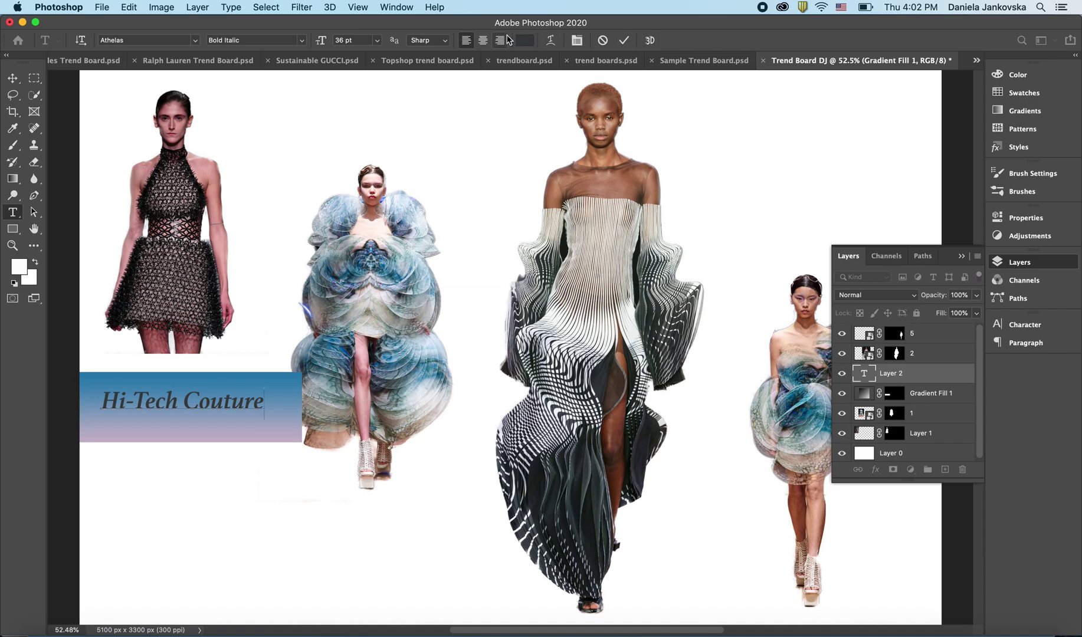
# Recolor the "Hi-Tech Couture" title to dark blue #354960, sampled from the long blue dress.
pyautogui.click(392, 6)
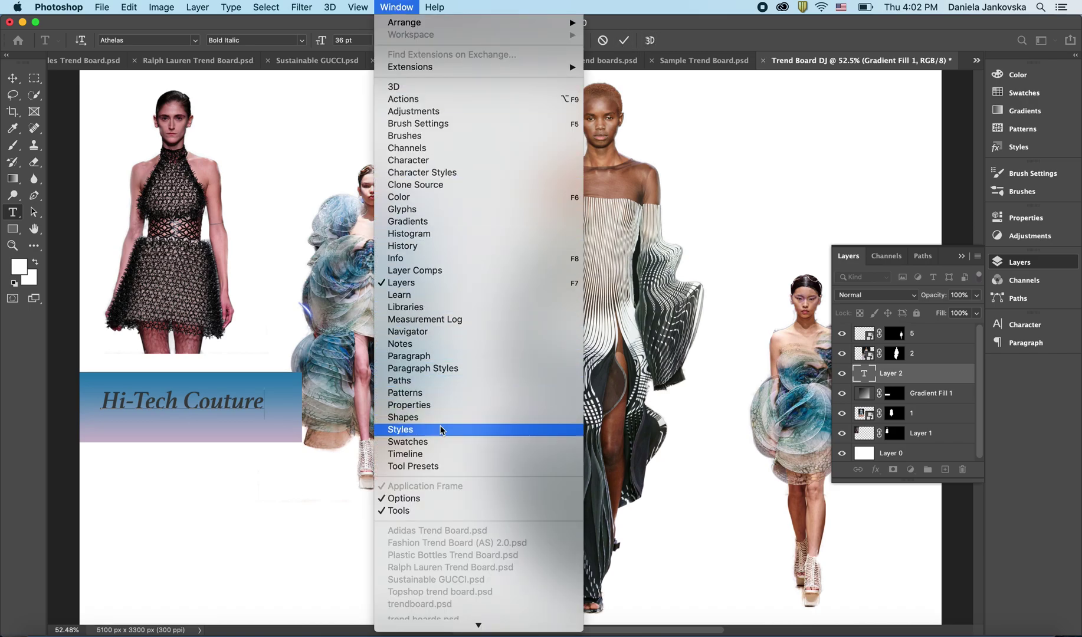
pyautogui.tripleClick(230, 401)
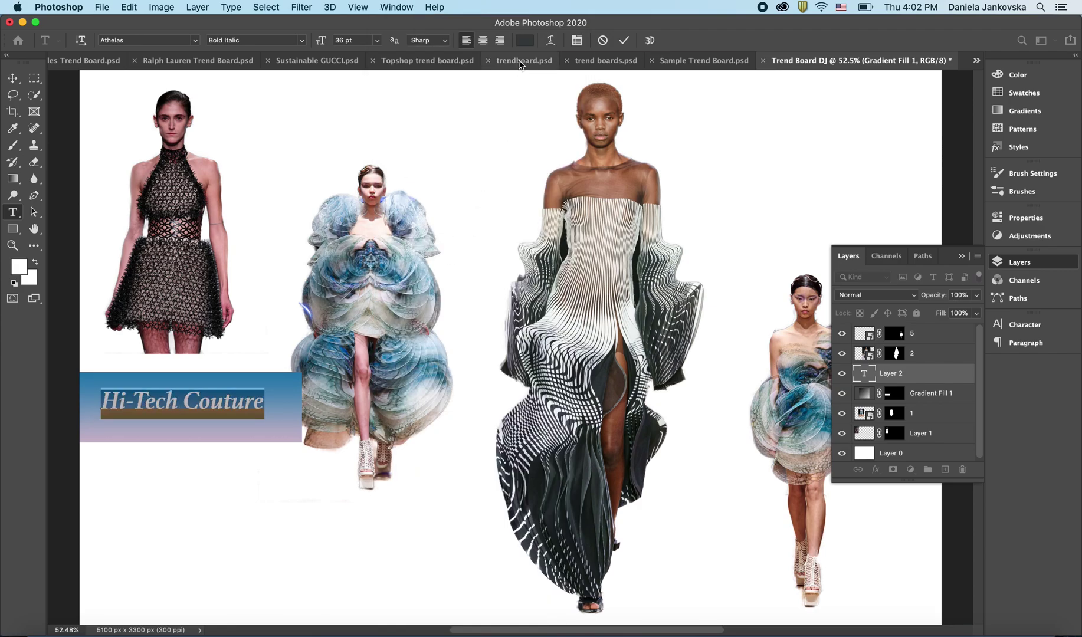
pyautogui.click(526, 41)
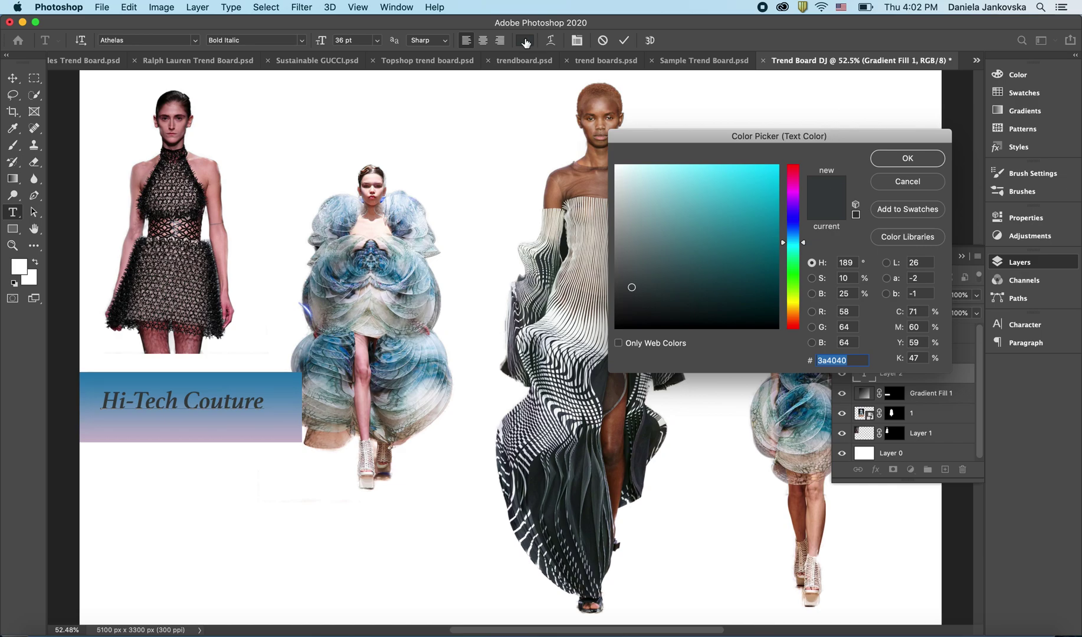
pyautogui.click(671, 215)
pyautogui.click(724, 211)
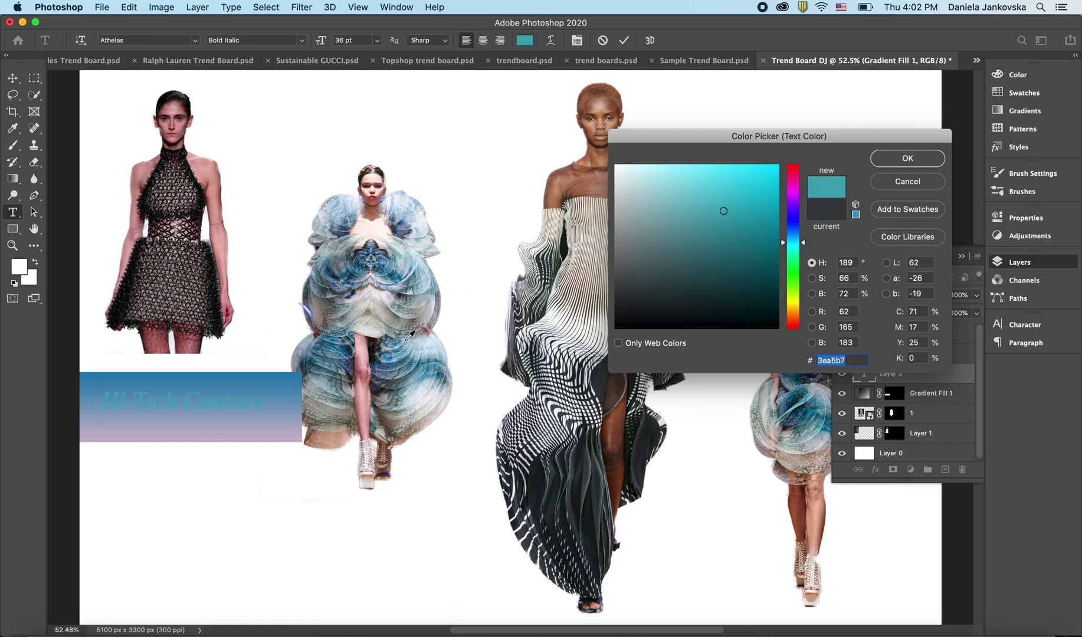
pyautogui.click(365, 252)
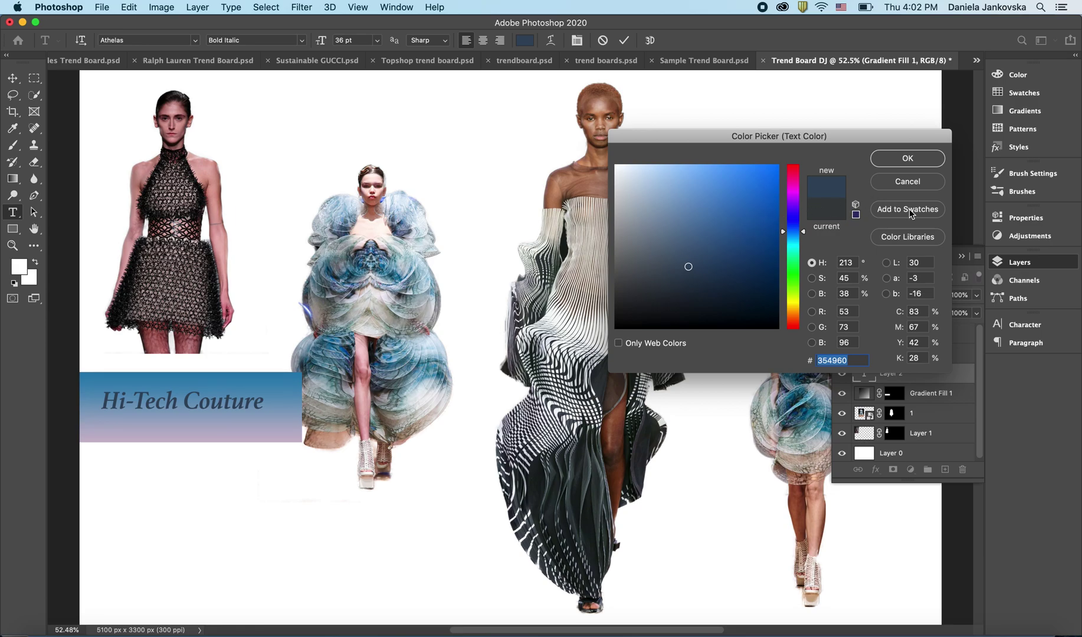
pyautogui.click(908, 158)
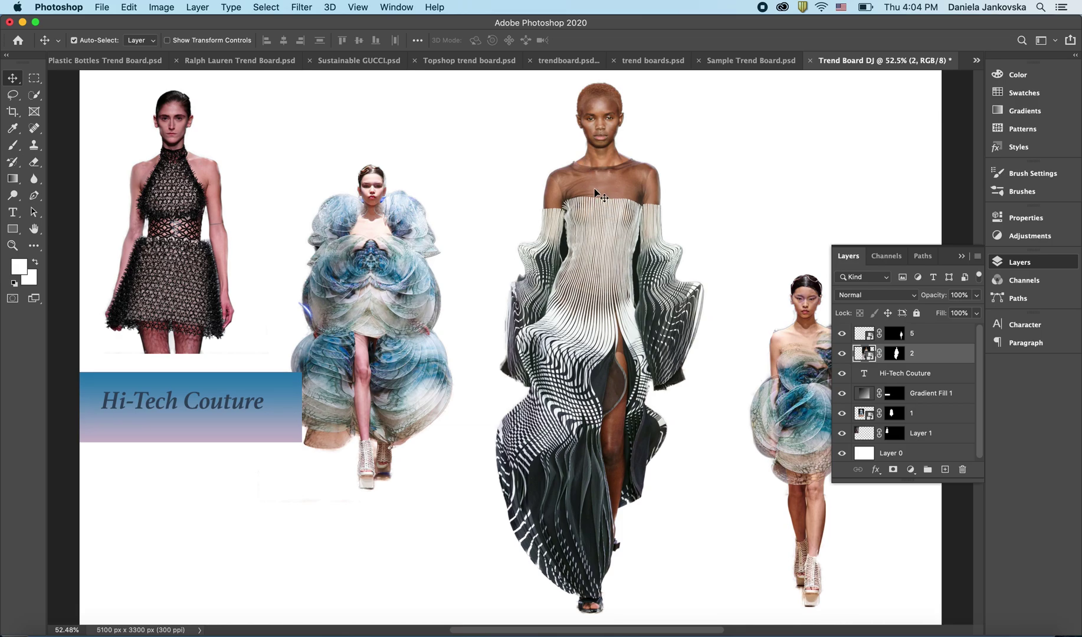
# Add a Color Balance adjustment layer above the striped-dress model and shift its midtones slightly toward red.
pyautogui.click(911, 477)
pyautogui.click(961, 519)
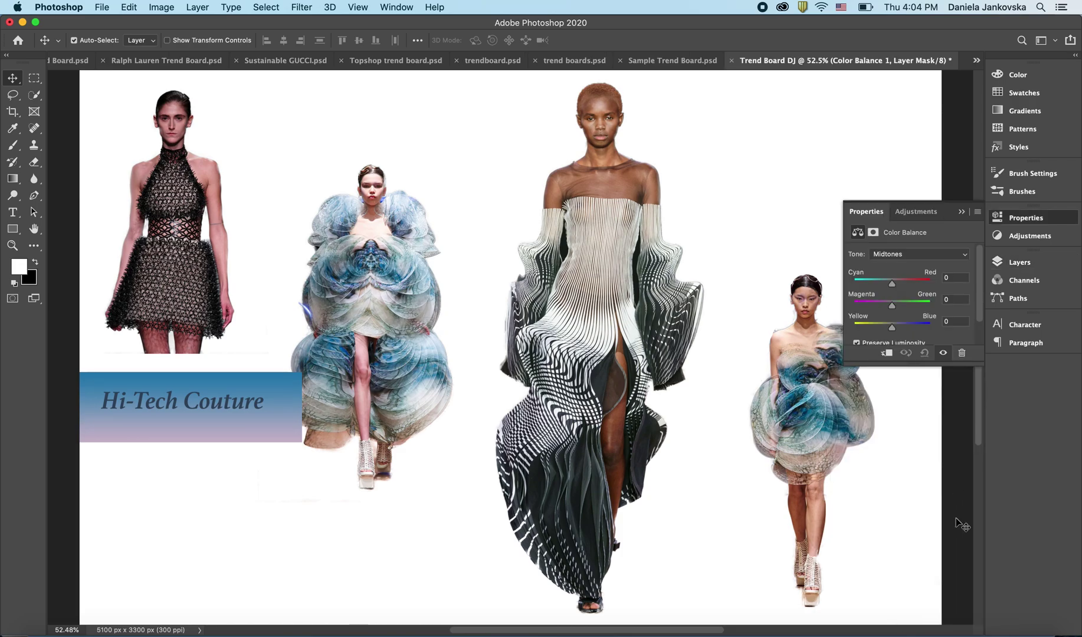
pyautogui.moveTo(892, 285)
pyautogui.mouseDown()
pyautogui.moveTo(931, 280)
pyautogui.moveTo(879, 282)
pyautogui.moveTo(898, 279)
pyautogui.mouseUp()
pyautogui.press('F7')
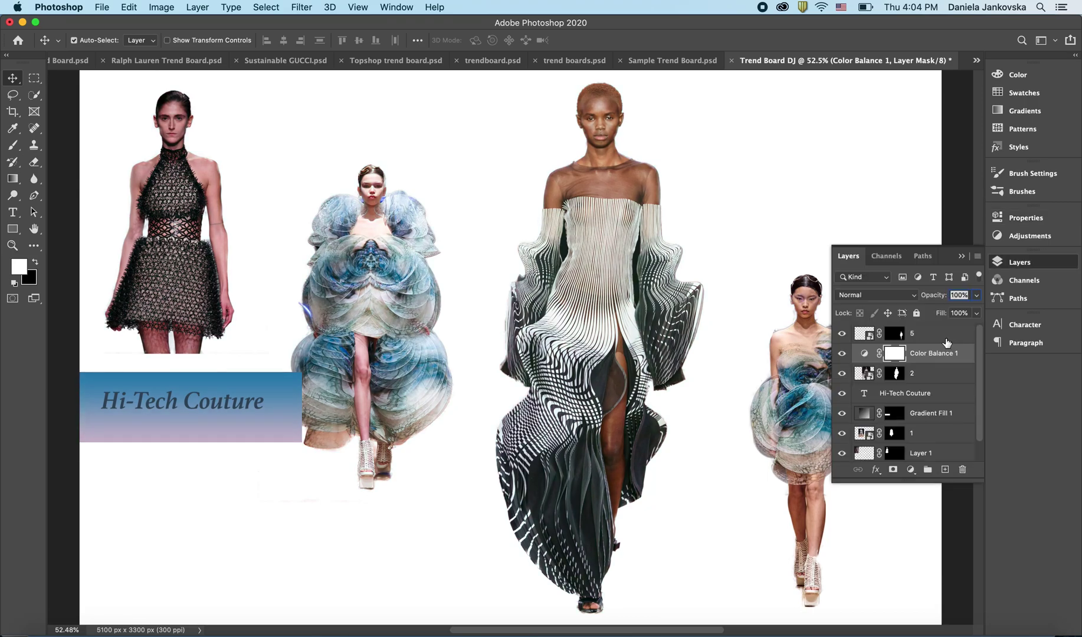
# Apply Stroke and Drop Shadow effects to layer 5, the short blue-dress model, keeping the blend mode at Normal.
pyautogui.click(943, 376)
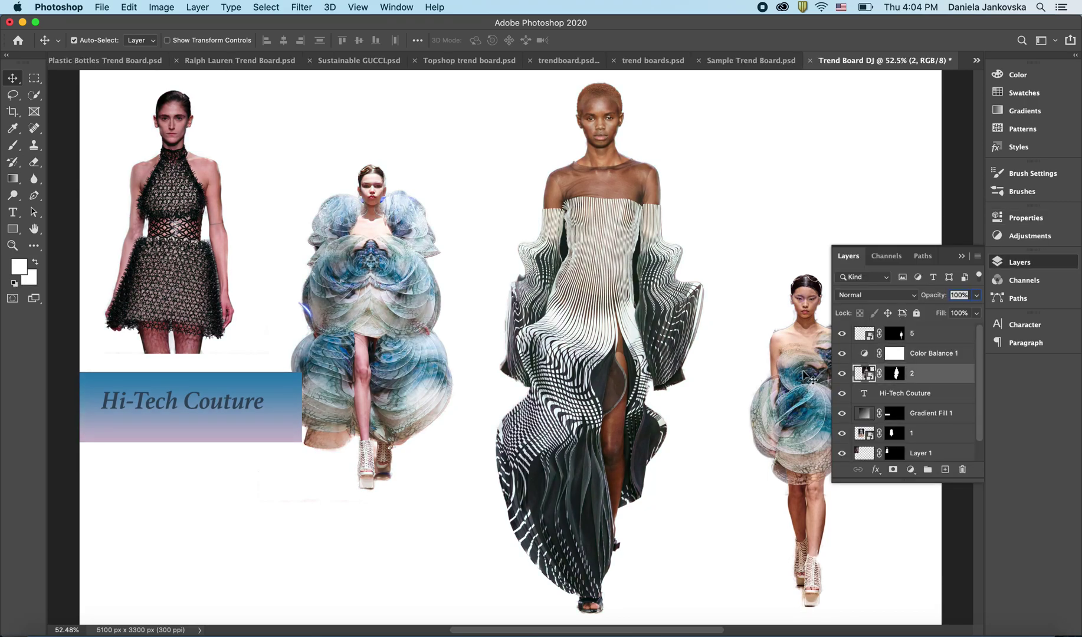
pyautogui.click(804, 378)
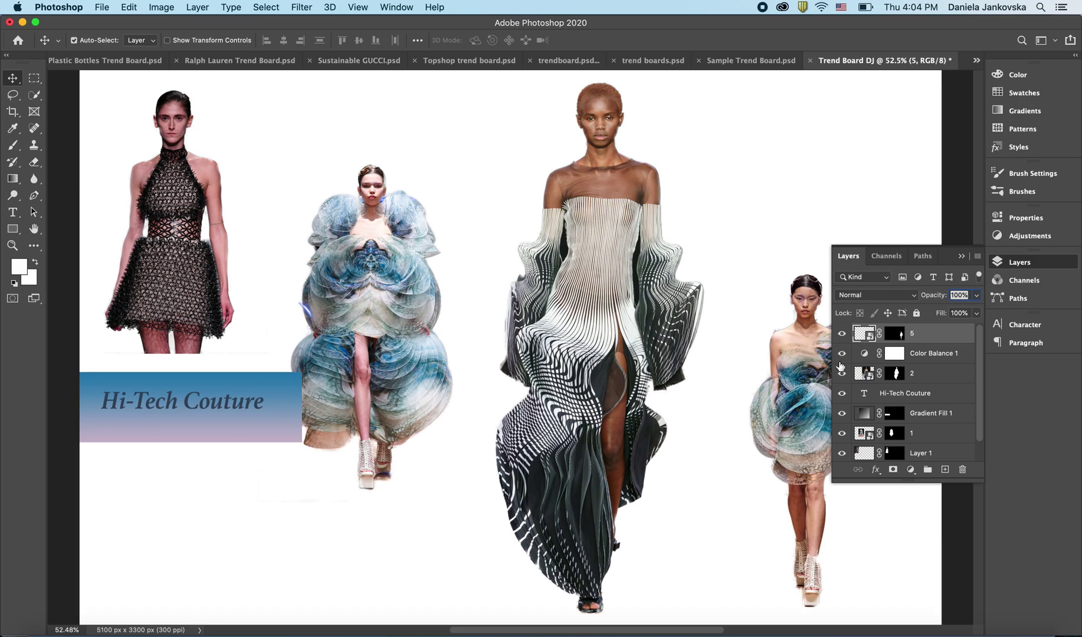
pyautogui.doubleClick(947, 337)
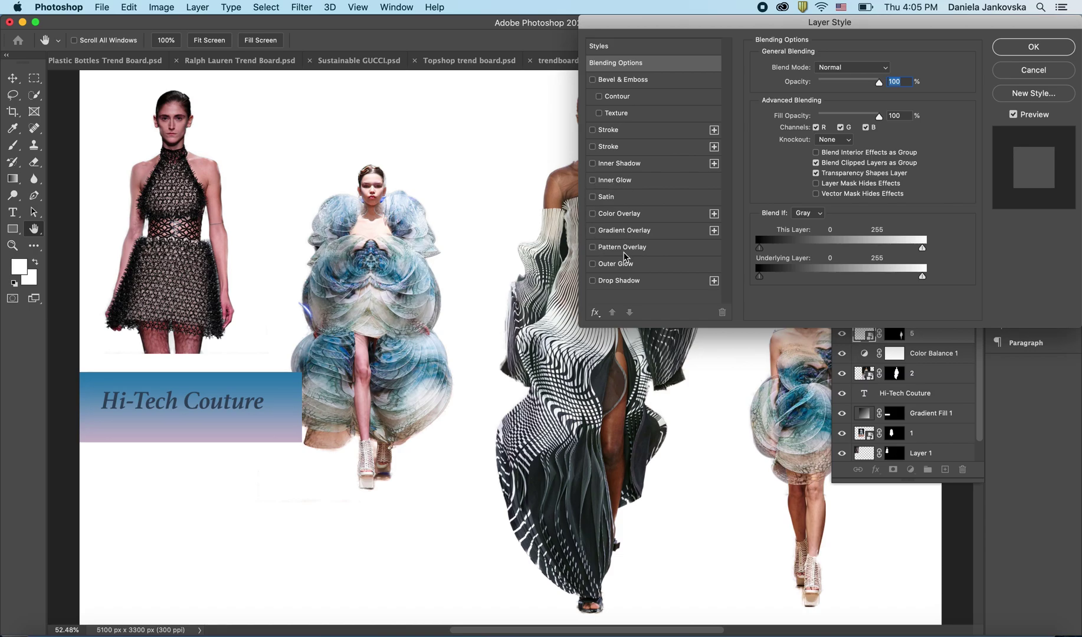
pyautogui.click(593, 280)
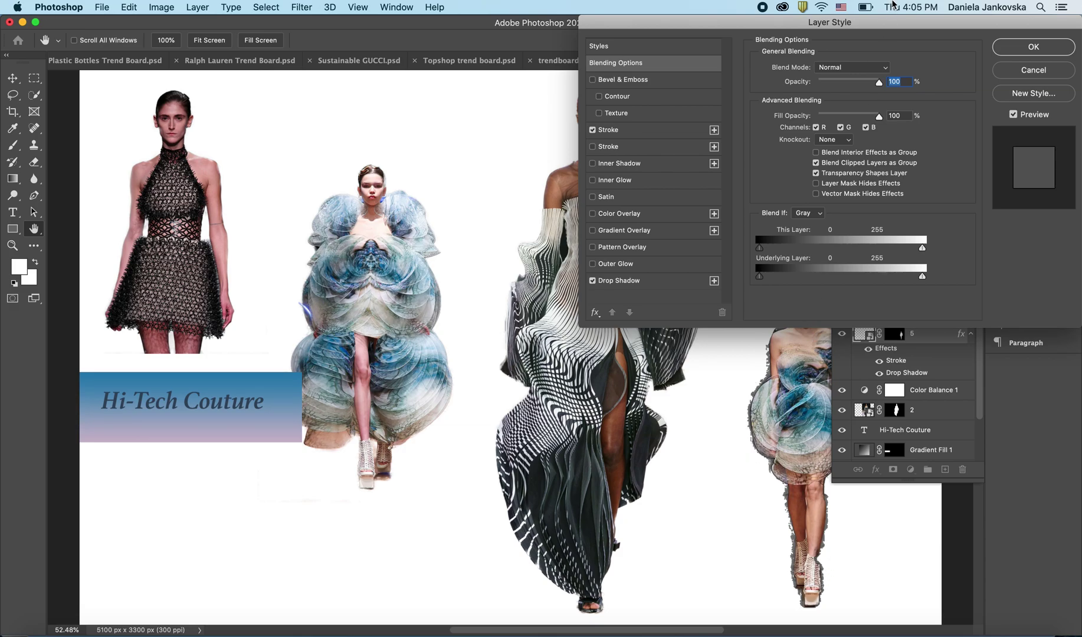
pyautogui.click(887, 67)
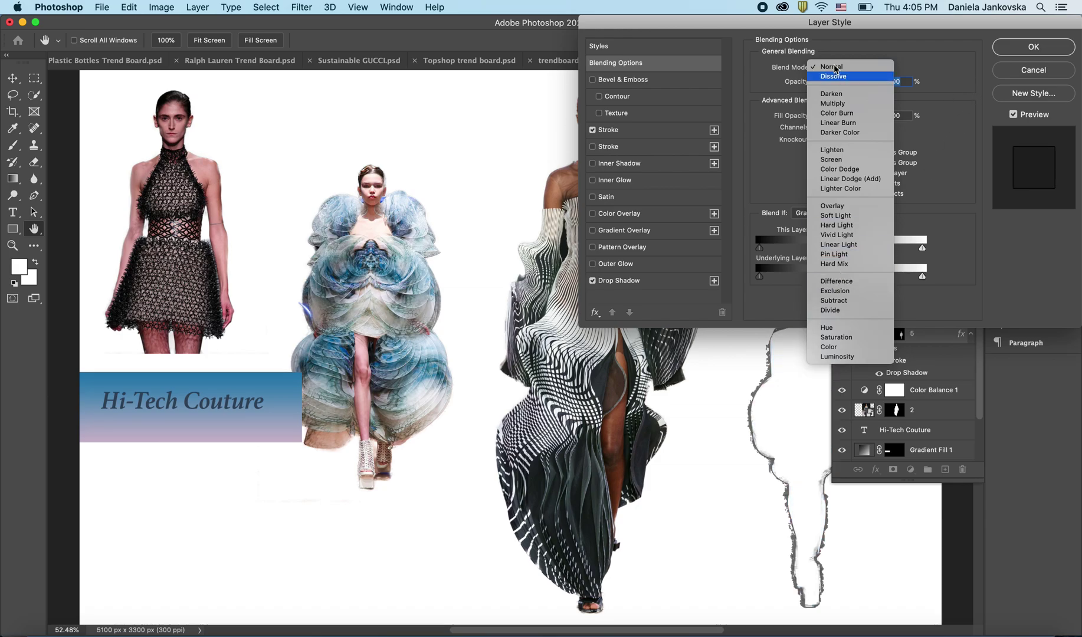
pyautogui.click(854, 64)
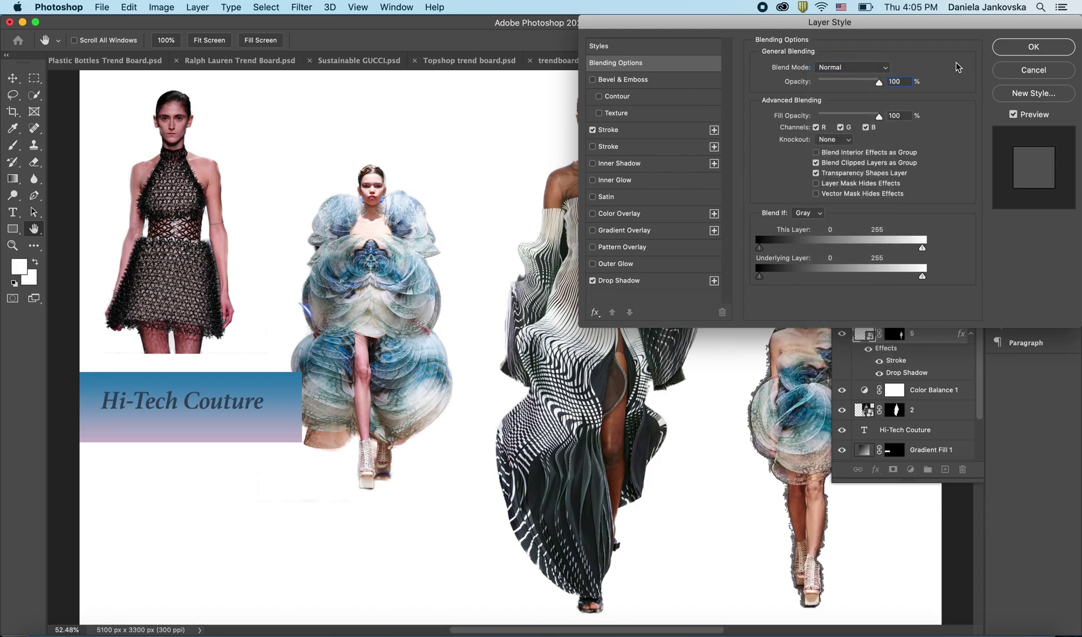
pyautogui.click(1032, 47)
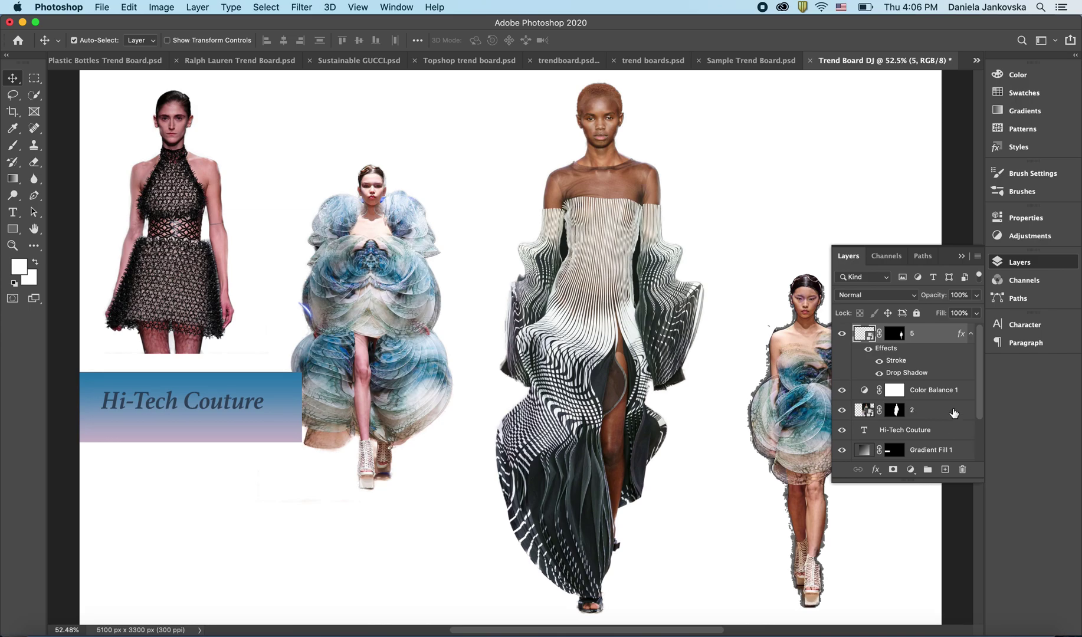
# Try a red #da5f5f Solid Color fill layer above Layer 0, the white background.
pyautogui.scroll(-3, 945, 408)
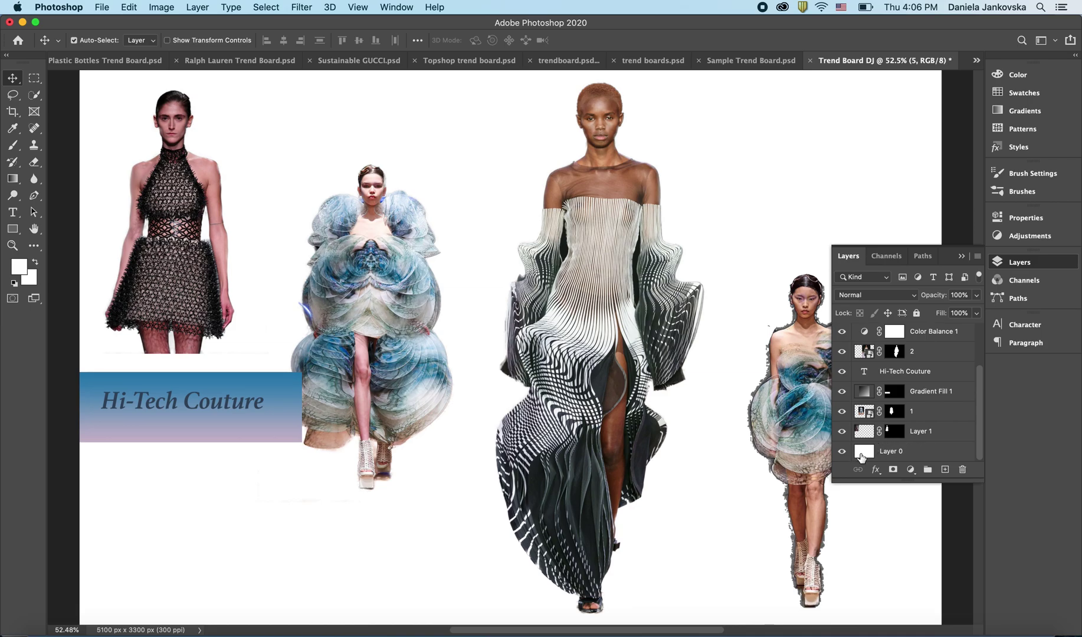
pyautogui.click(930, 454)
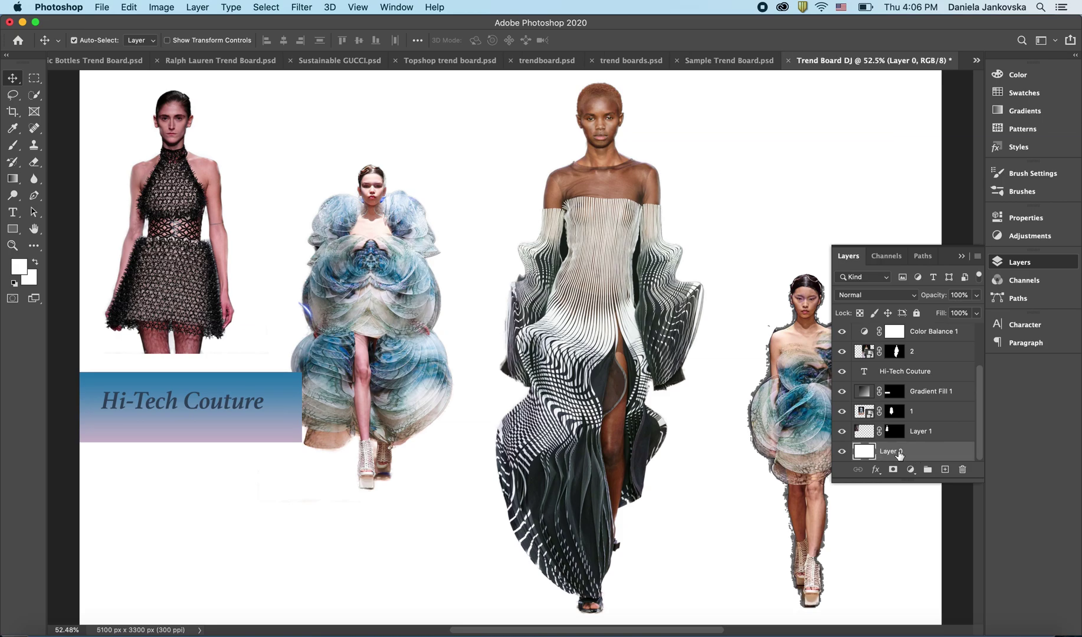
pyautogui.click(912, 470)
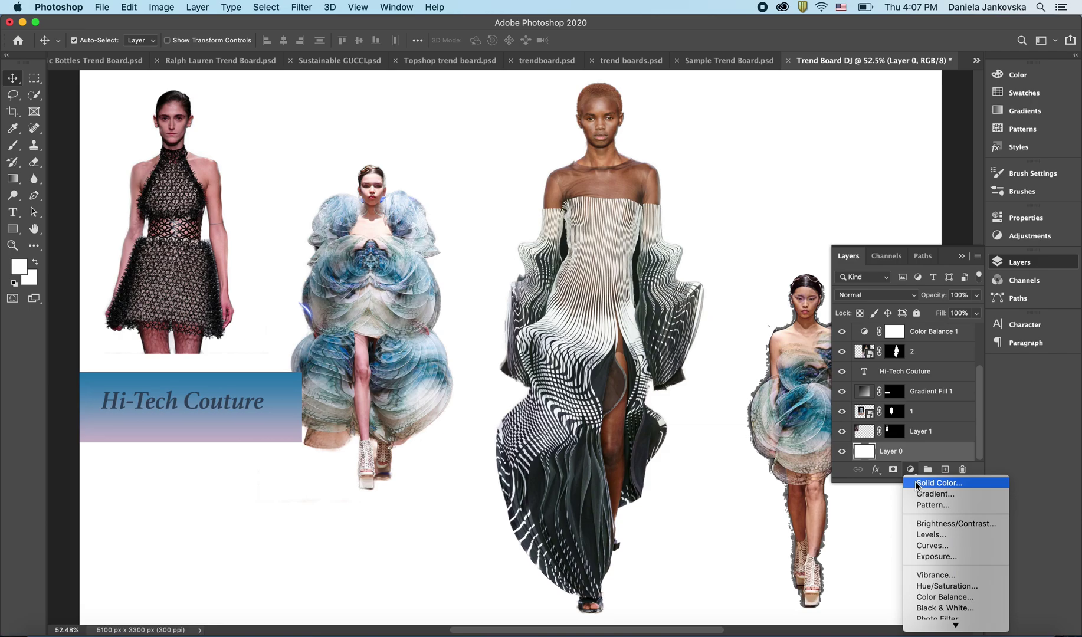
pyautogui.click(916, 483)
pyautogui.click(708, 188)
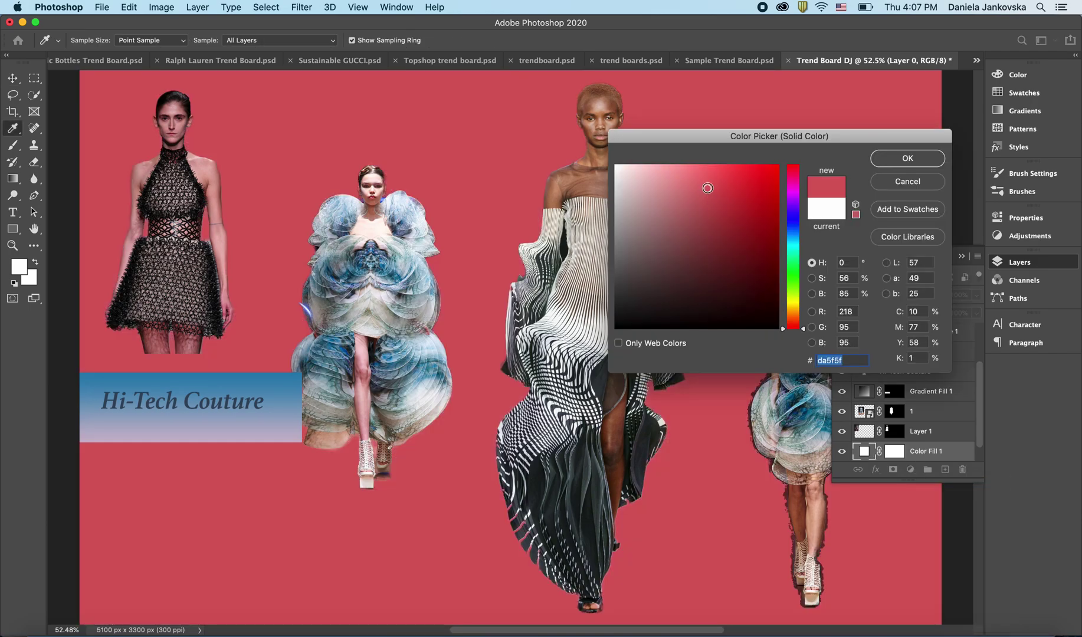
pyautogui.click(908, 182)
# Try cyan-to-blue preset gradients in a Gradient fill layer above Layer 0, the white background.
pyautogui.click(910, 469)
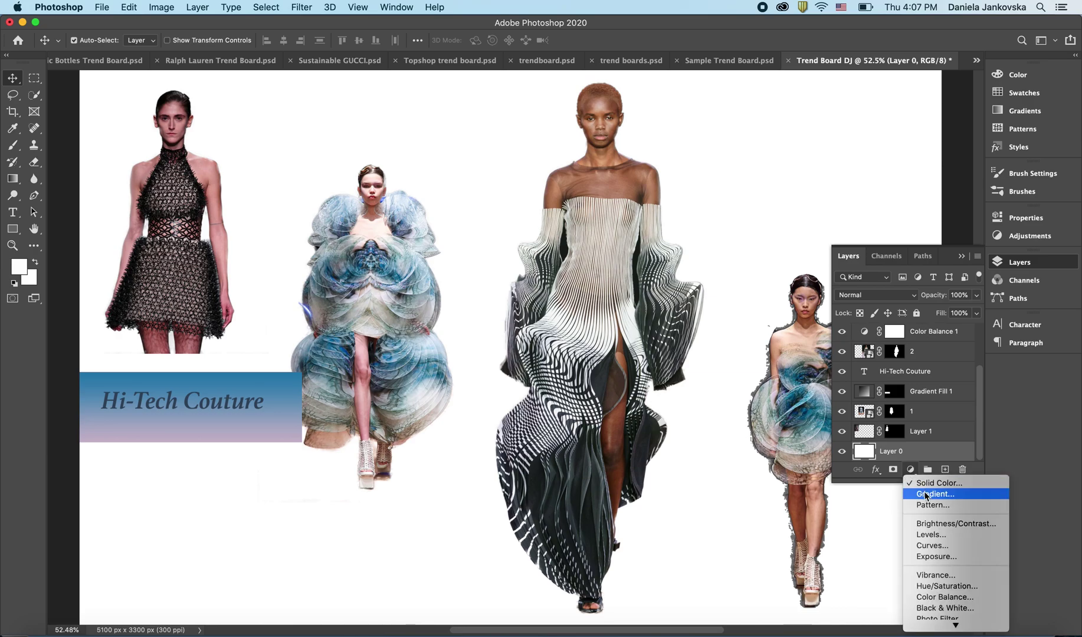
pyautogui.click(925, 494)
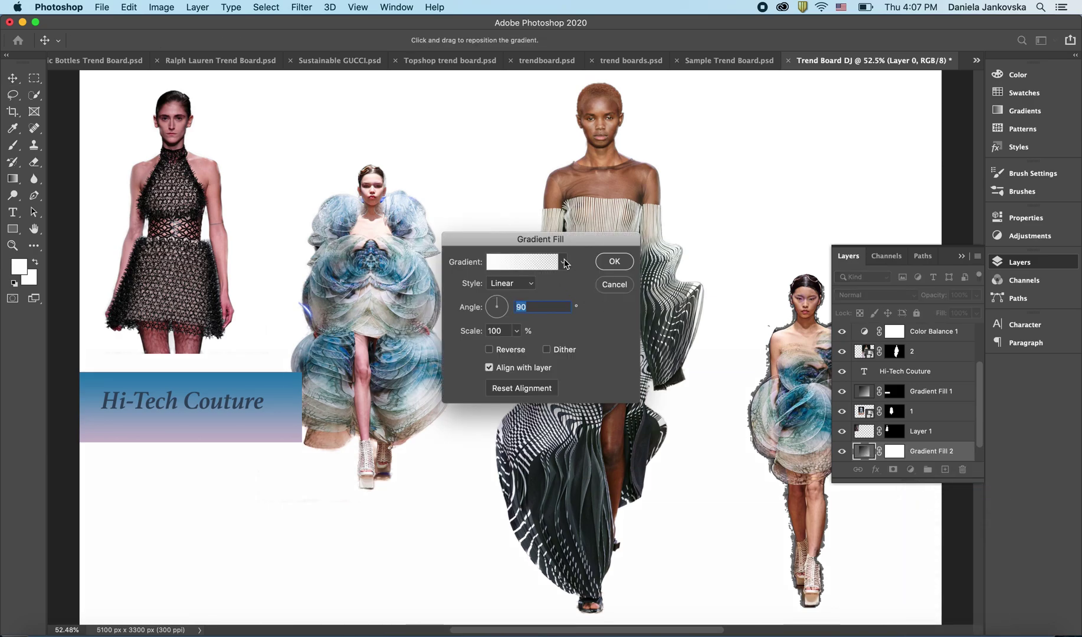
pyautogui.click(563, 262)
pyautogui.click(536, 334)
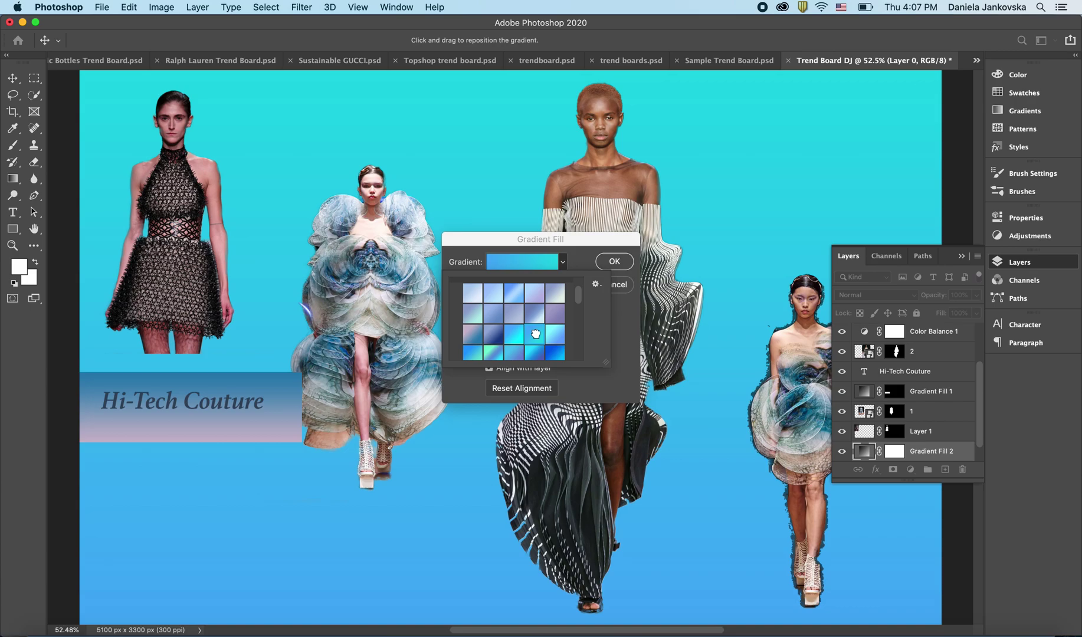
pyautogui.click(555, 351)
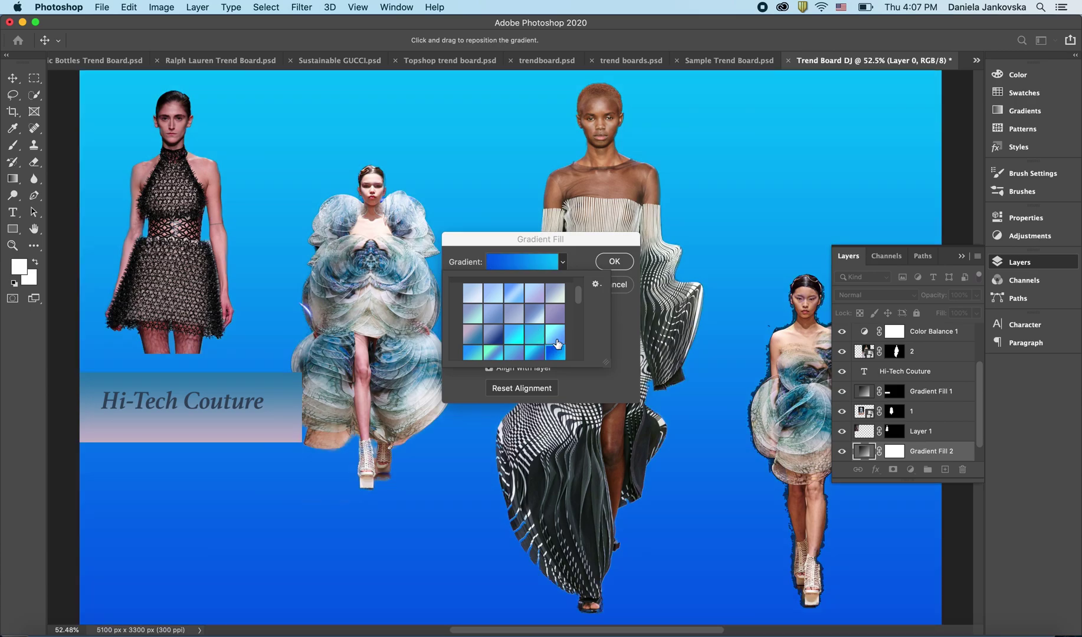
pyautogui.click(625, 284)
# Try grass, tree and leaf preset patterns in a Pattern fill layer above Layer 0.
pyautogui.click(910, 470)
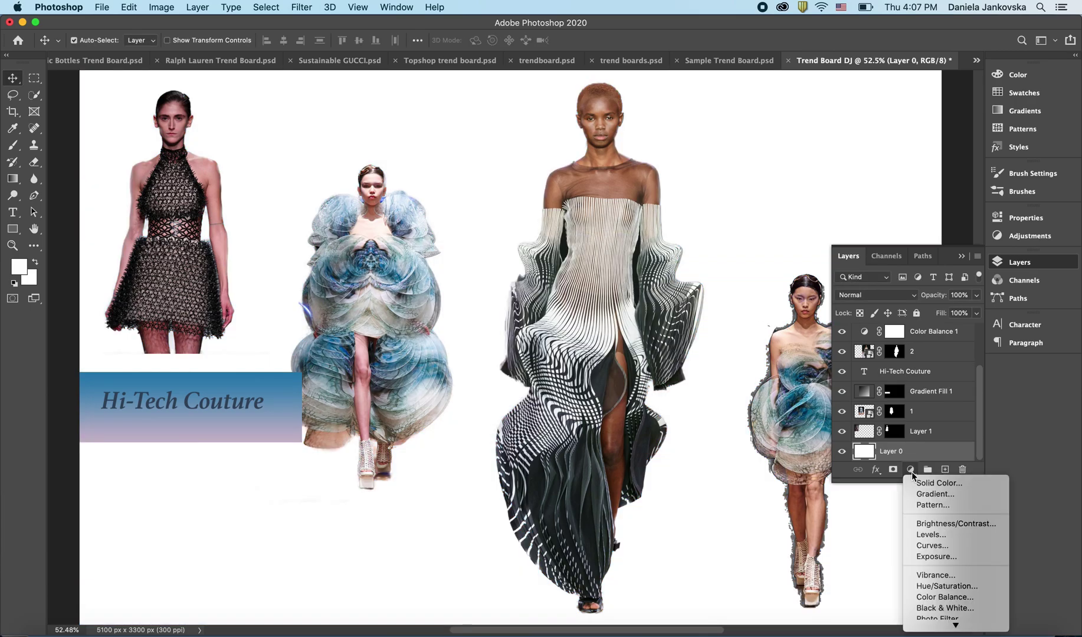
pyautogui.click(912, 504)
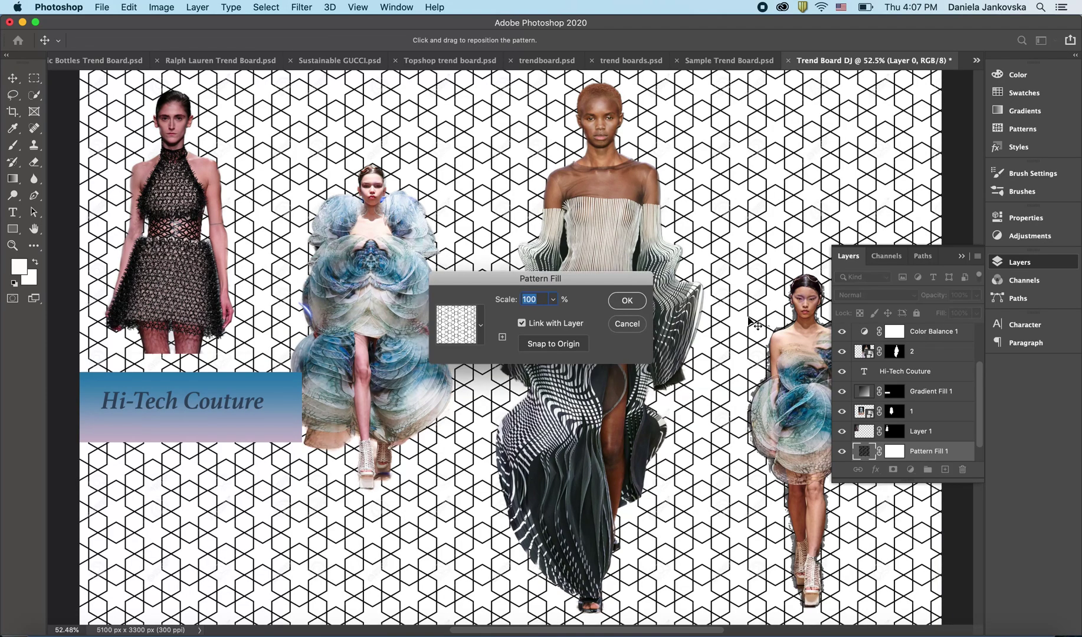
pyautogui.click(481, 324)
pyautogui.click(426, 382)
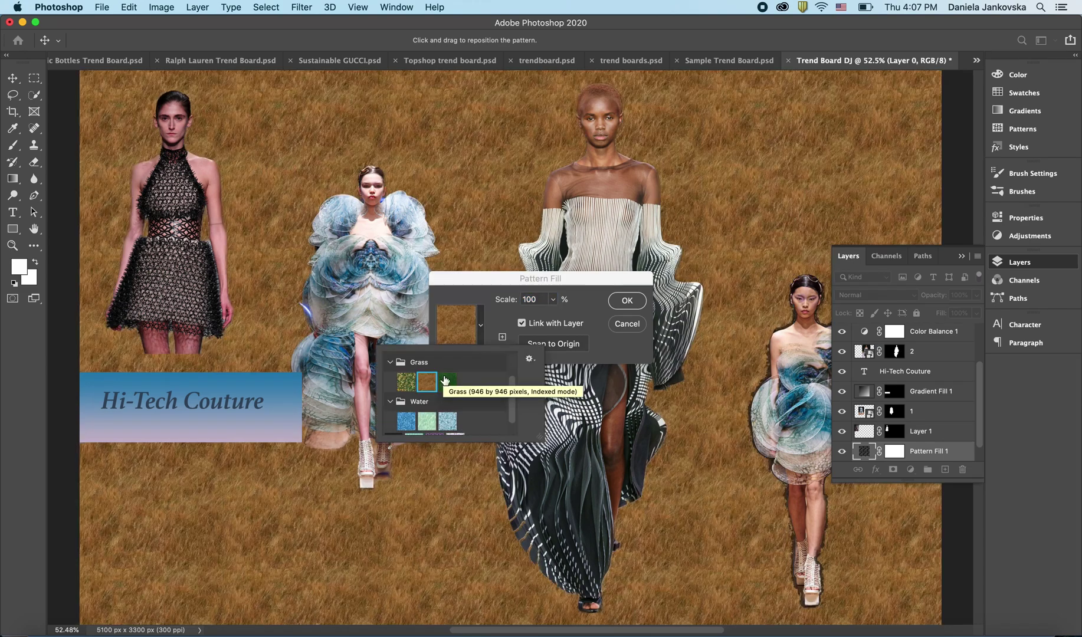
pyautogui.scroll(1, 445, 380)
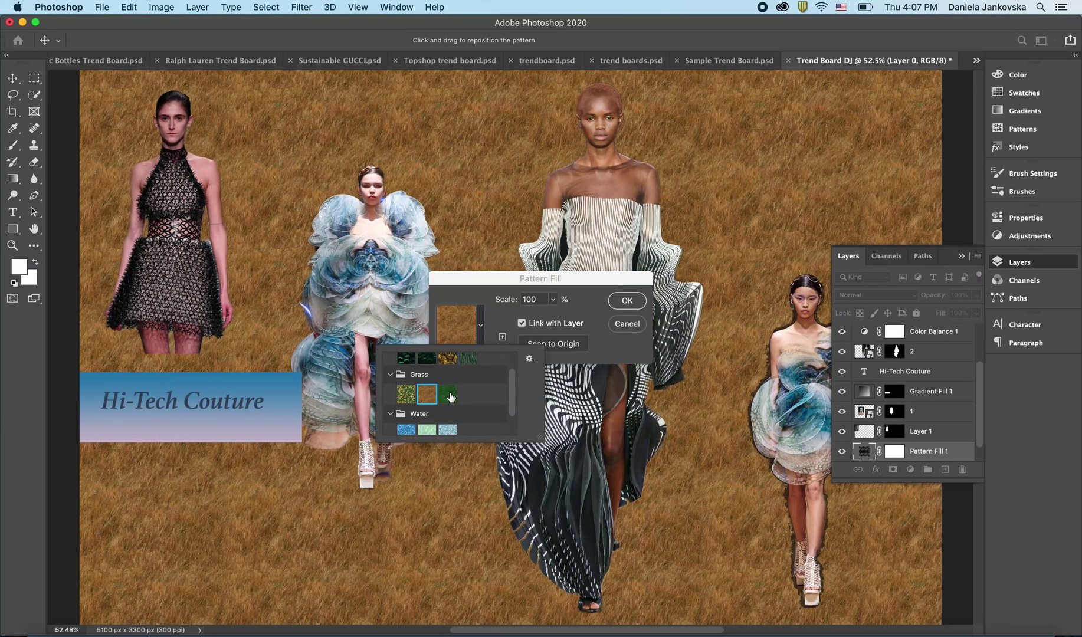
pyautogui.click(449, 394)
pyautogui.click(467, 359)
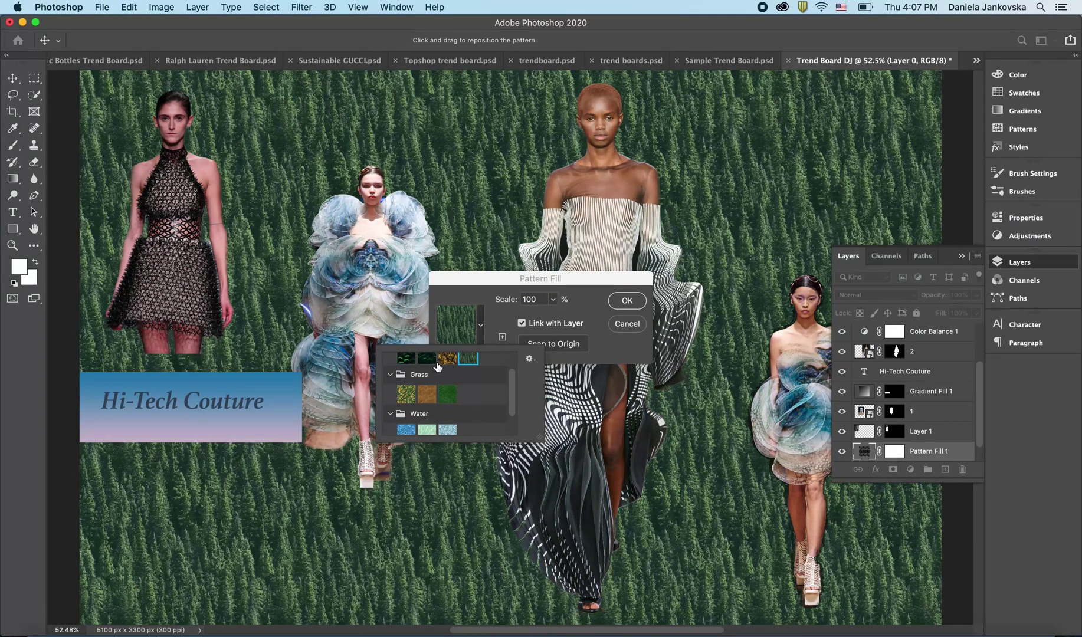
pyautogui.click(406, 360)
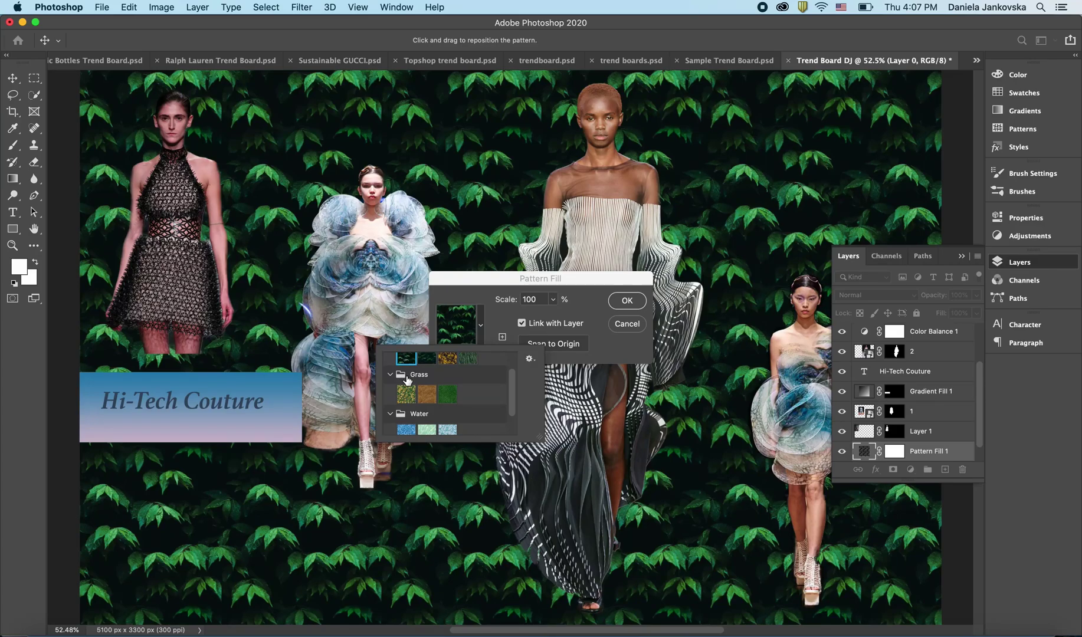
pyautogui.click(413, 397)
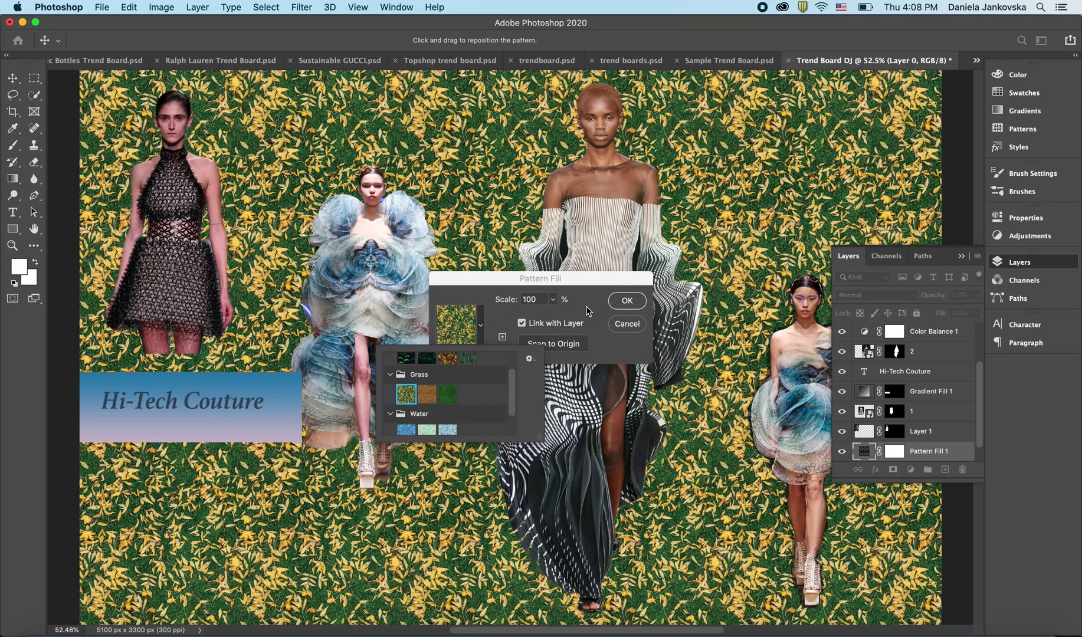
pyautogui.press('Escape')
pyautogui.press('Escape')
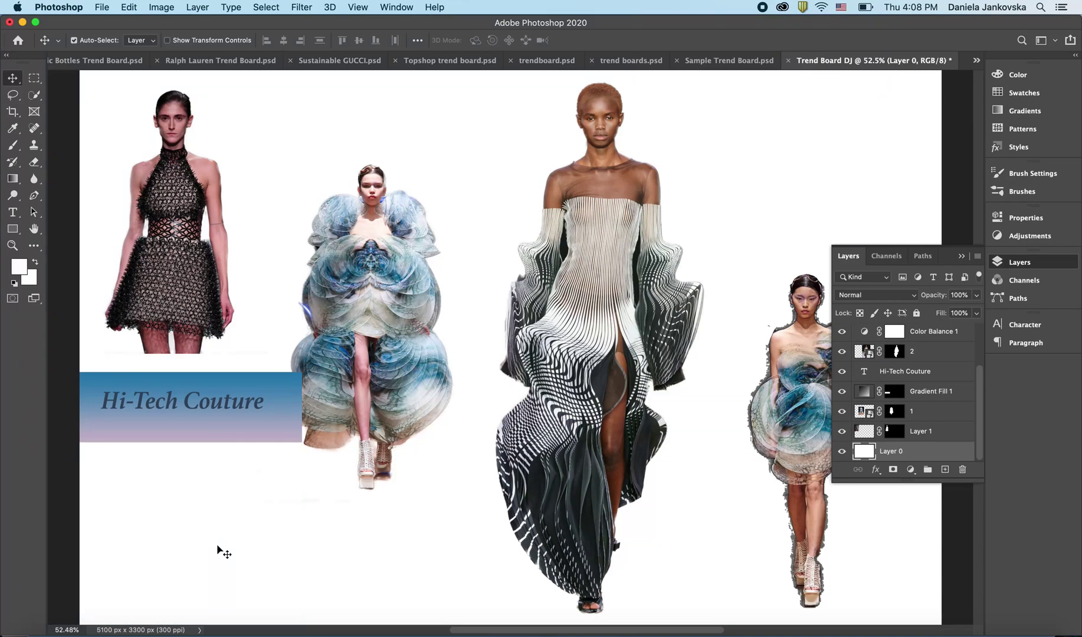
# Open the geometric pattern image 6.jpg from the Images folder.
pyautogui.click(101, 6)
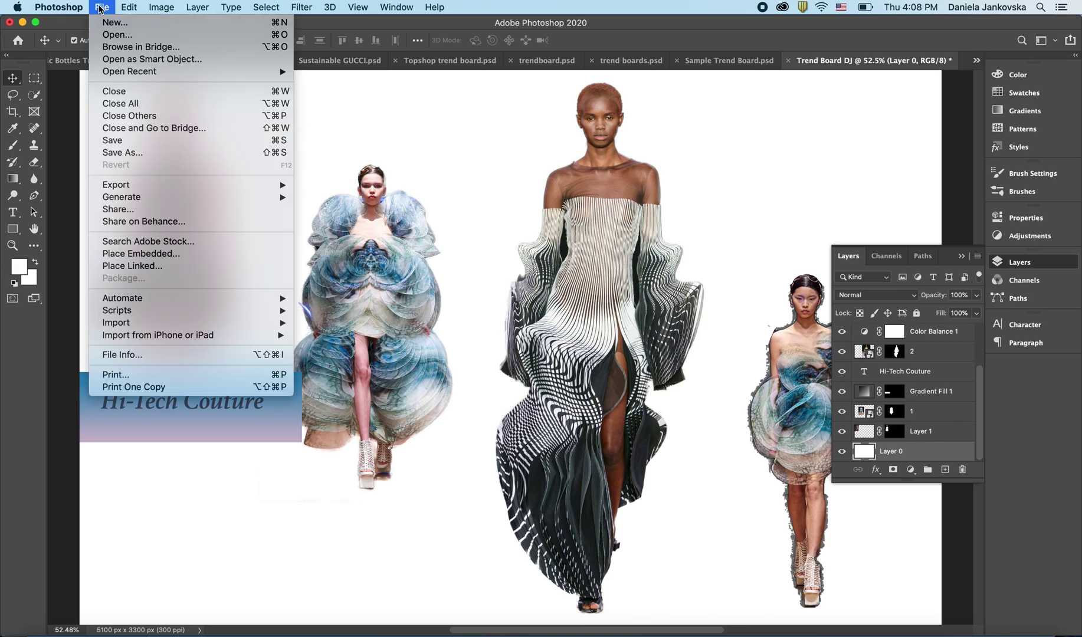
pyautogui.click(113, 35)
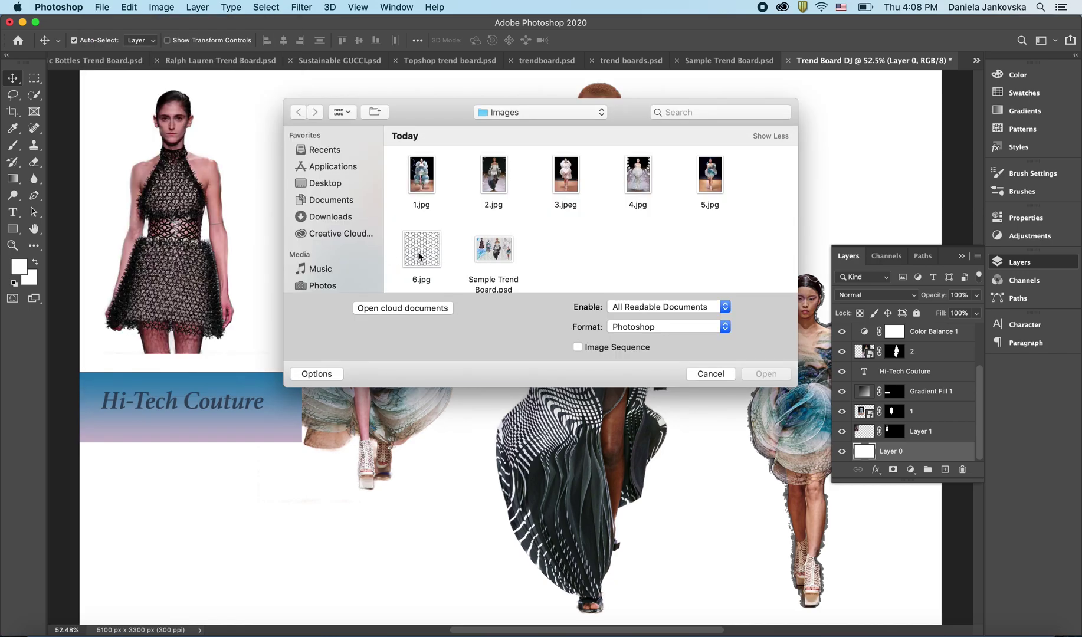
pyautogui.click(418, 253)
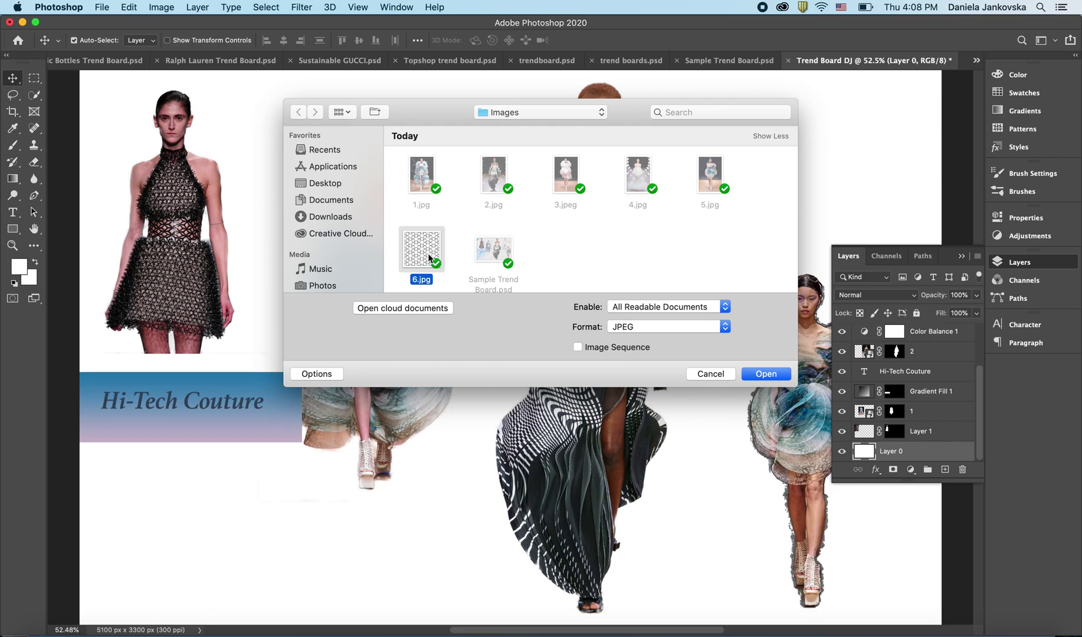
pyautogui.click(766, 374)
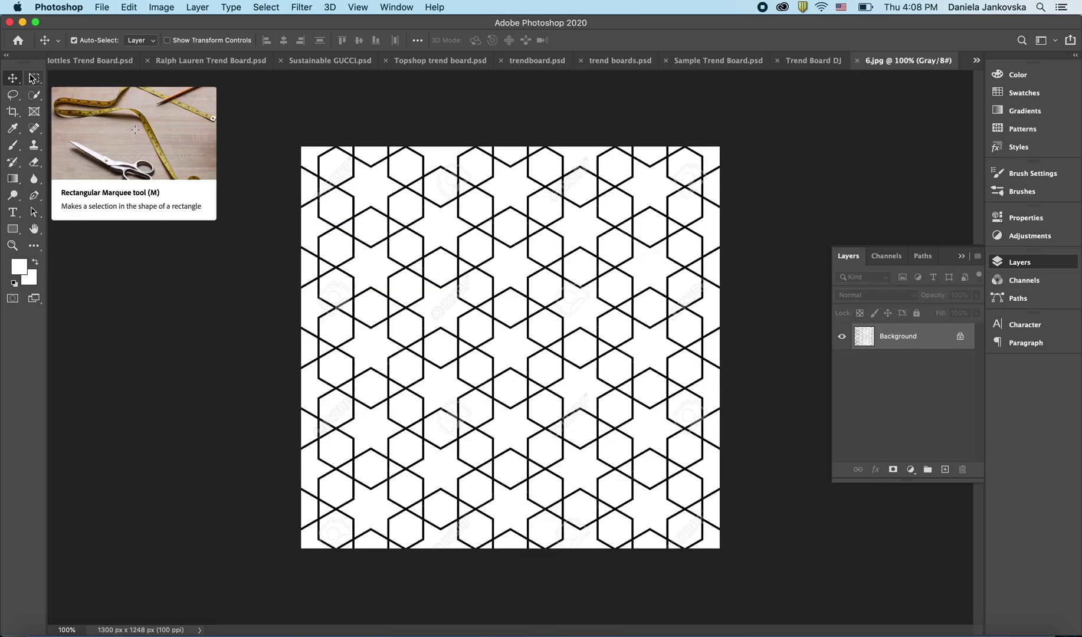
# Select the whole 6.jpg image with the Rectangular Marquee and define it as a pattern named 6.jpg.
pyautogui.click(32, 78)
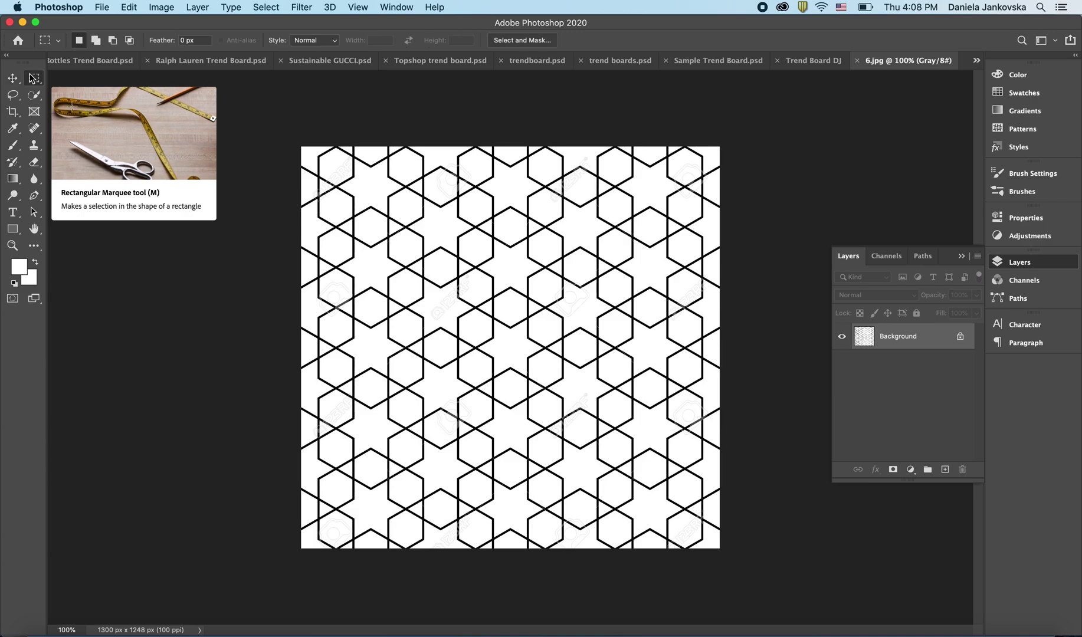
pyautogui.moveTo(300, 145); pyautogui.dragTo(754, 568)
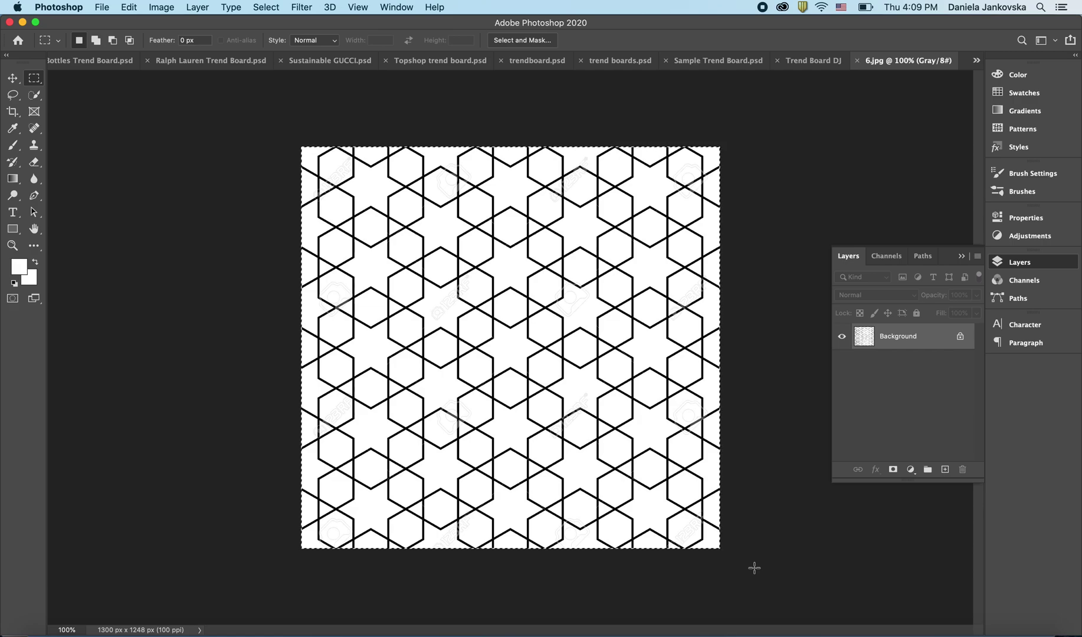
pyautogui.click(130, 6)
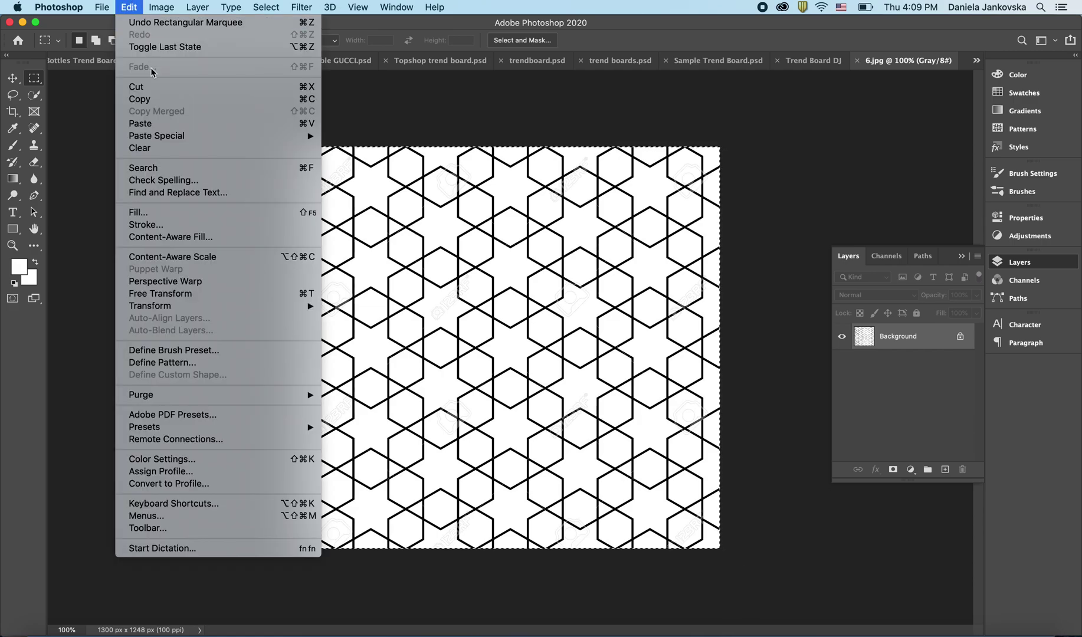
pyautogui.click(226, 365)
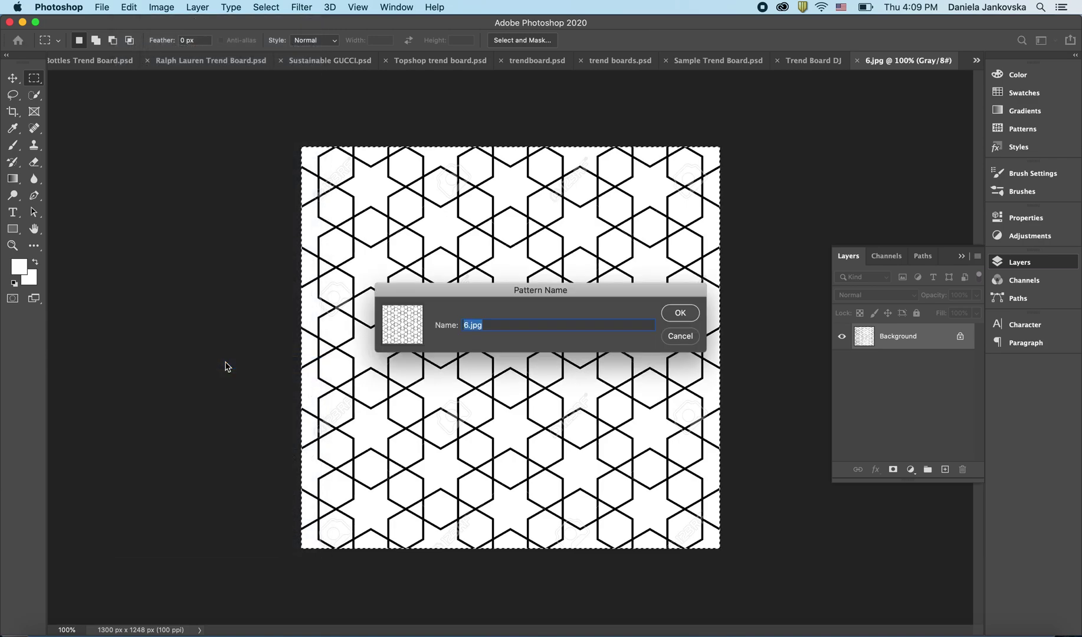
pyautogui.click(681, 315)
# Add a Pattern fill layer above Layer 0 in the trend board, using the 6.jpg geometric pattern at 67% scale.
pyautogui.click(814, 61)
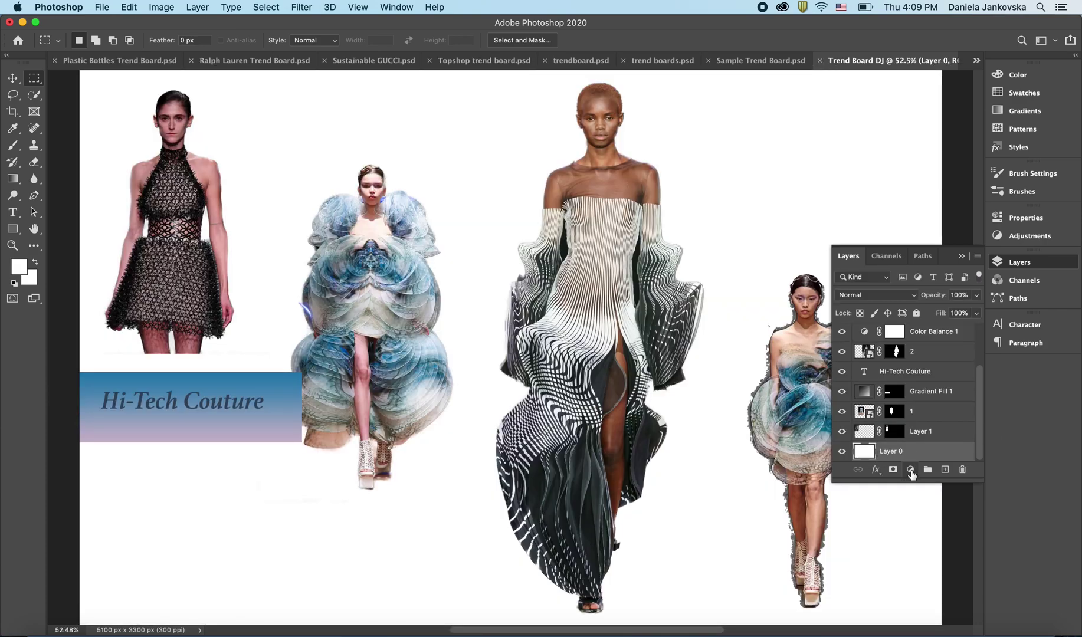
pyautogui.click(910, 470)
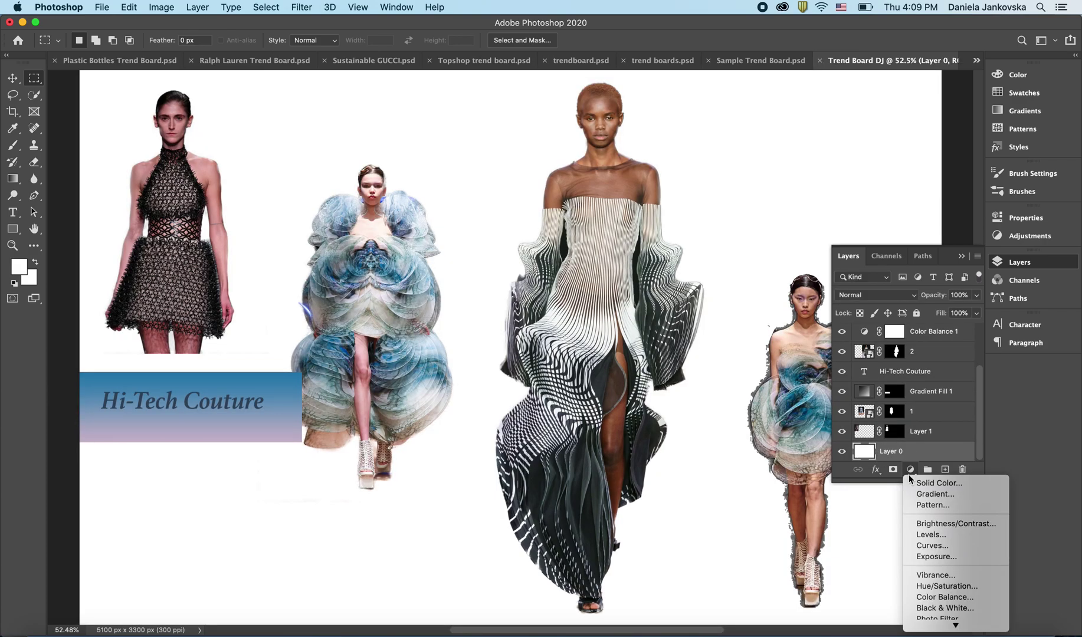
pyautogui.click(914, 505)
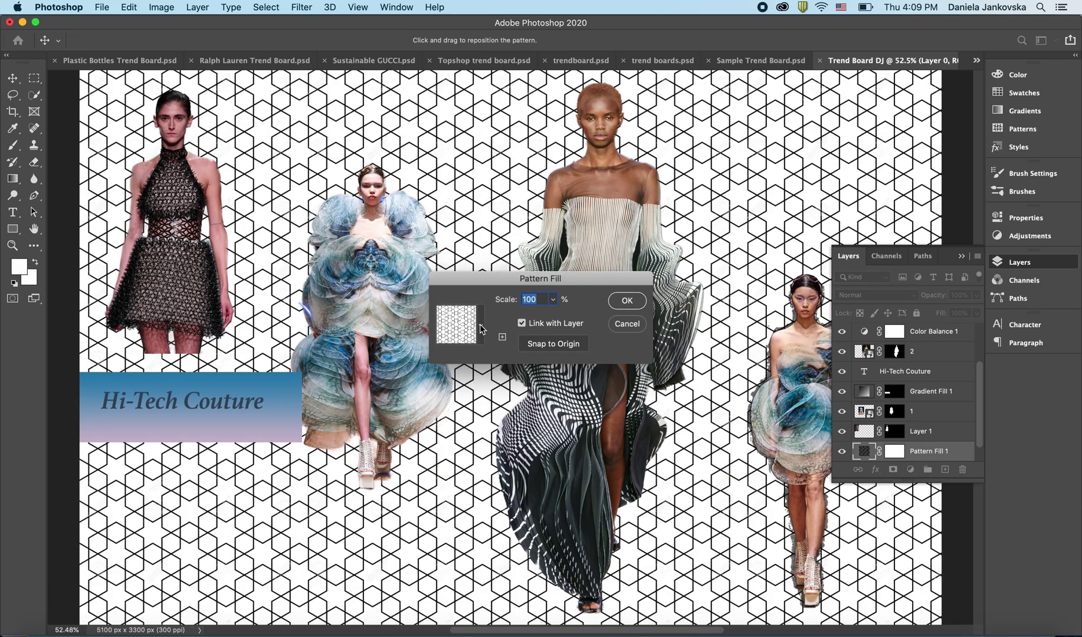
pyautogui.click(553, 300)
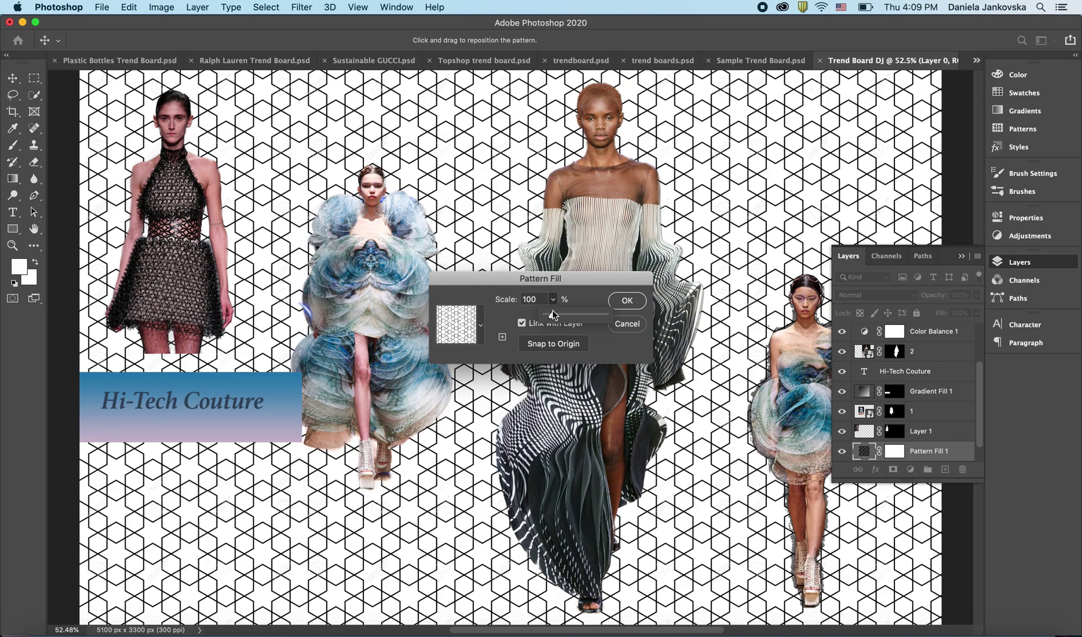
pyautogui.moveTo(553, 314); pyautogui.dragTo(550, 316)
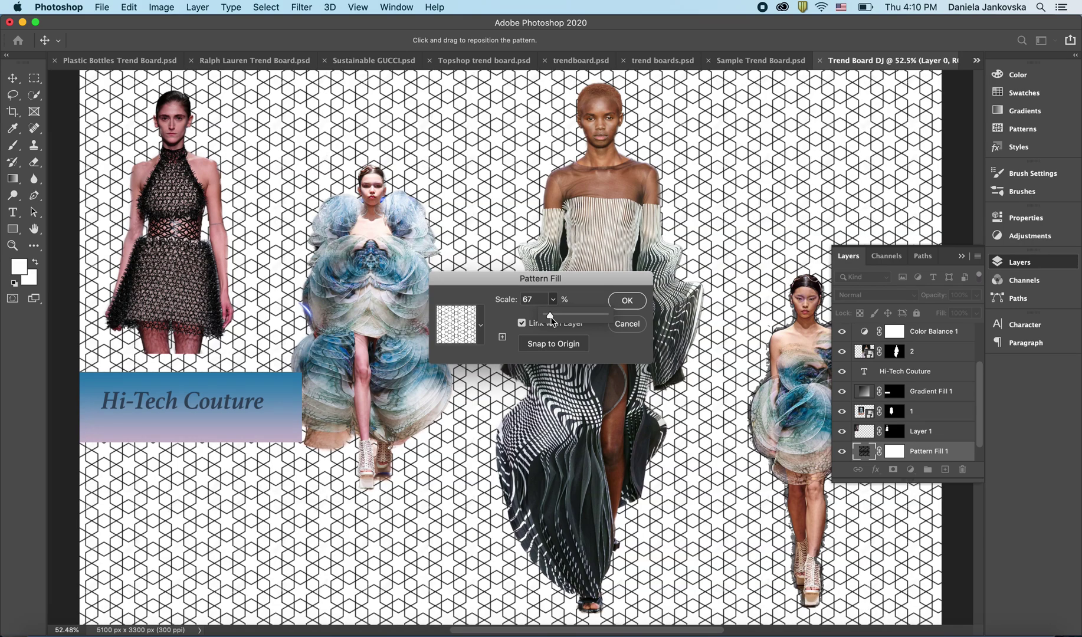
pyautogui.click(628, 302)
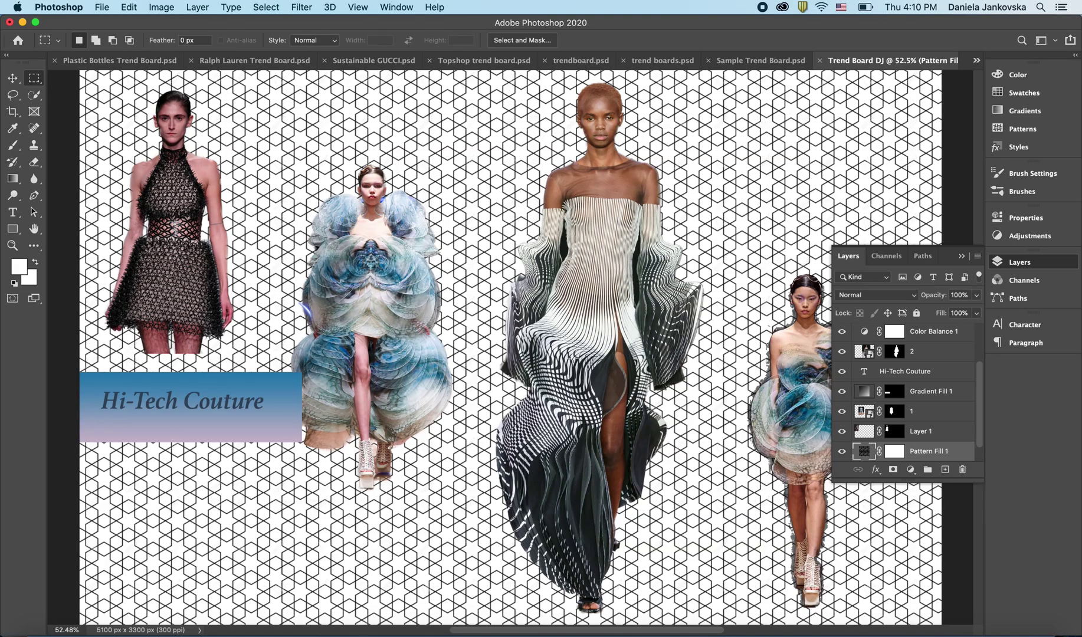
# Start saving the trend board as a file on the computer and show the available file formats.
pyautogui.click(103, 6)
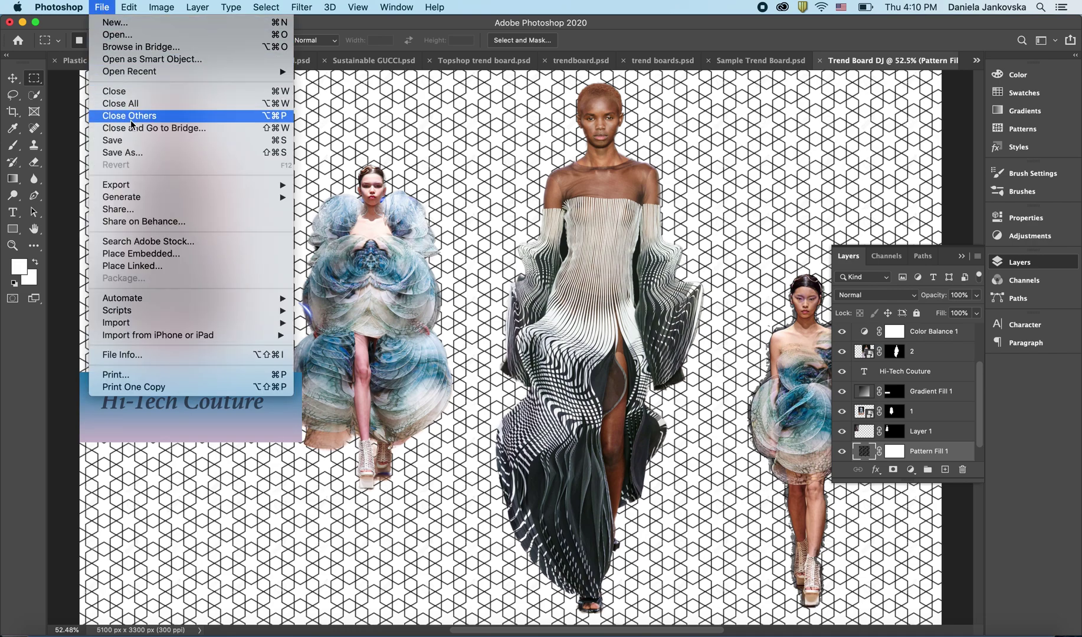
pyautogui.click(133, 152)
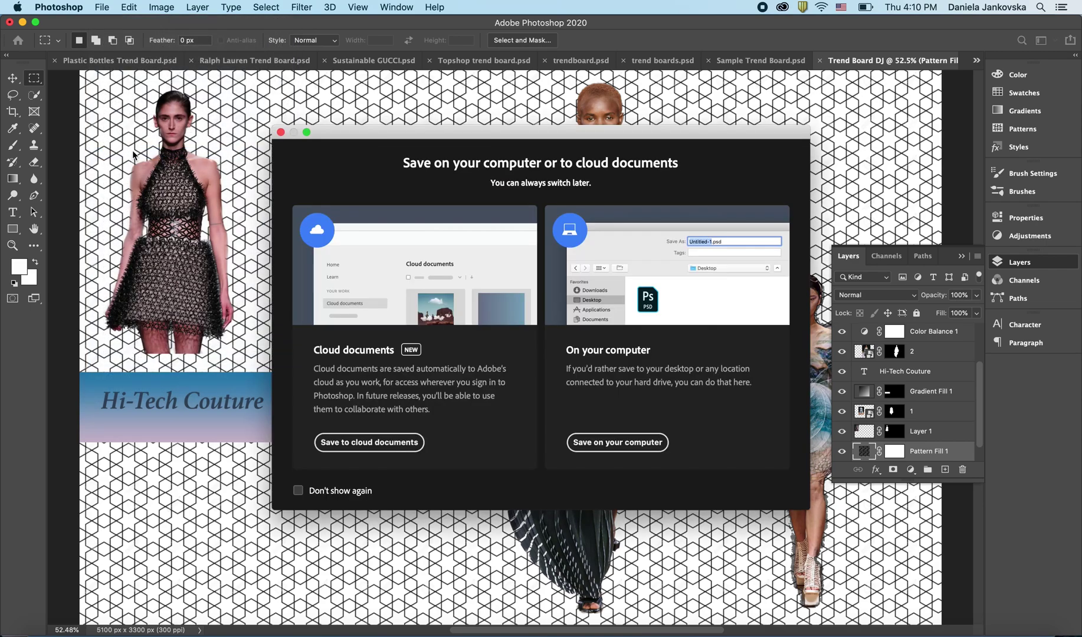
pyautogui.click(621, 444)
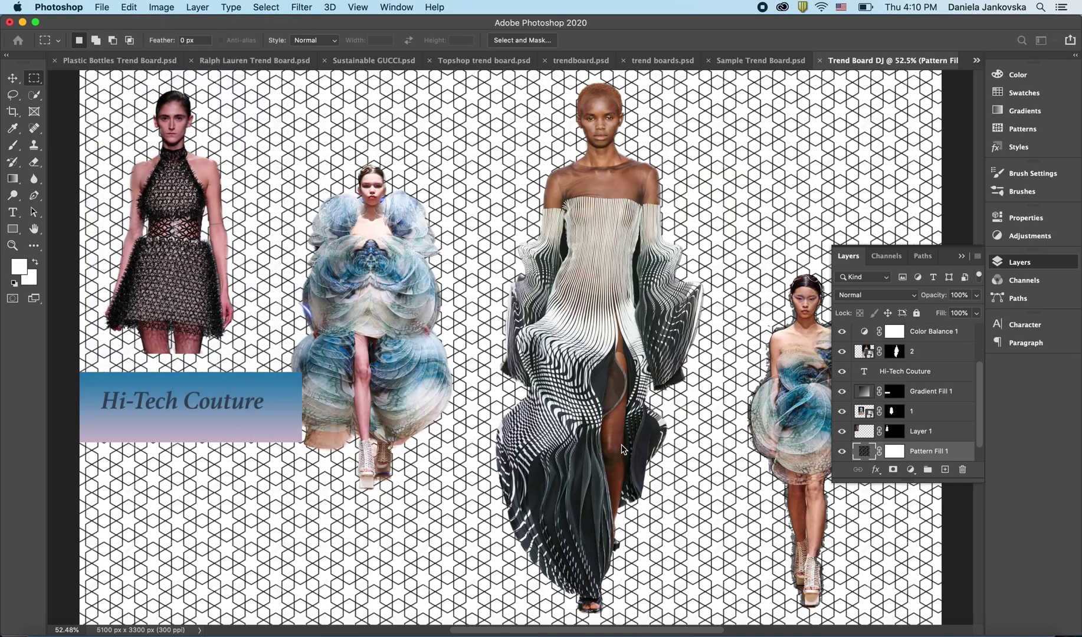
pyautogui.scroll(-5, 330, 227)
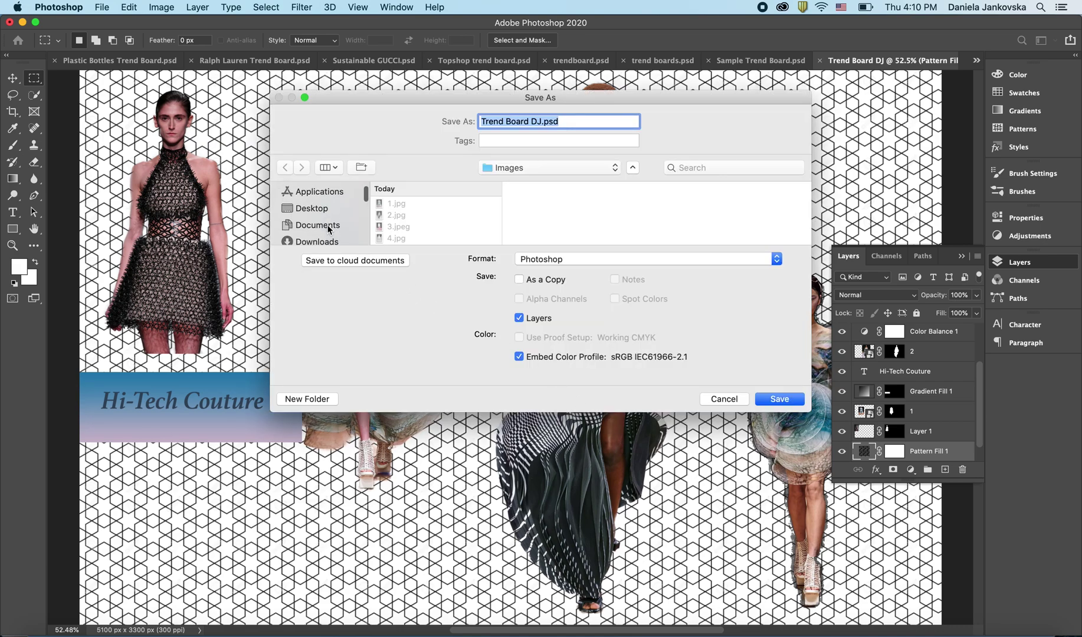
pyautogui.scroll(1, 327, 228)
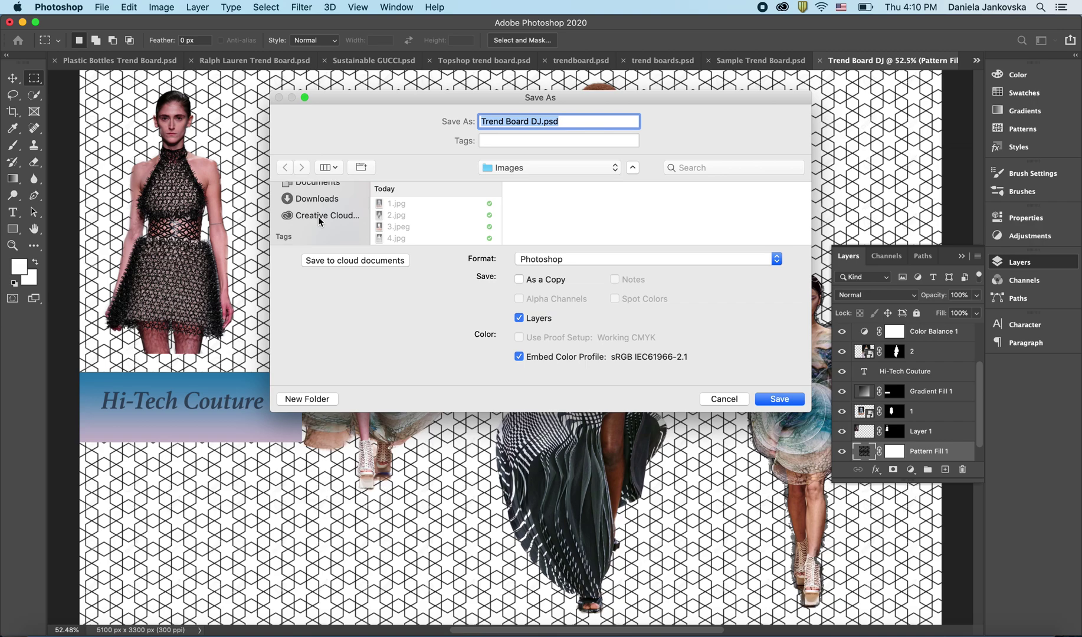
pyautogui.click(565, 258)
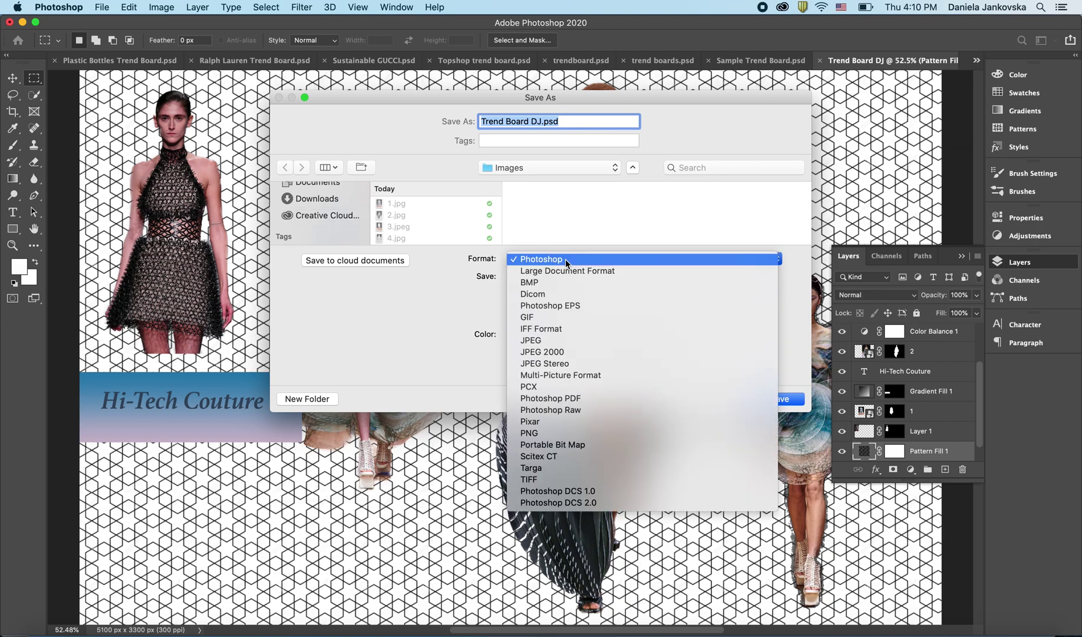